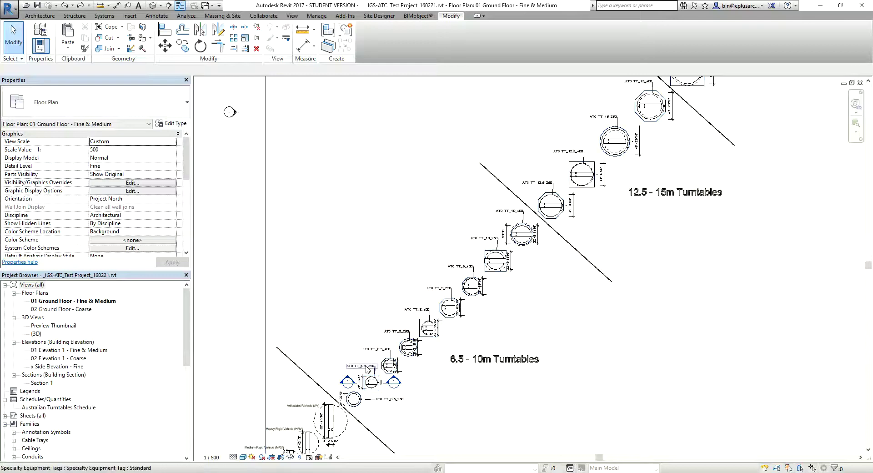
- Check the Original folder, then zoom the Revit floor plan onto the 6.5–10m turntables
{"action": "left_click", "coordinate": [132, 452]}
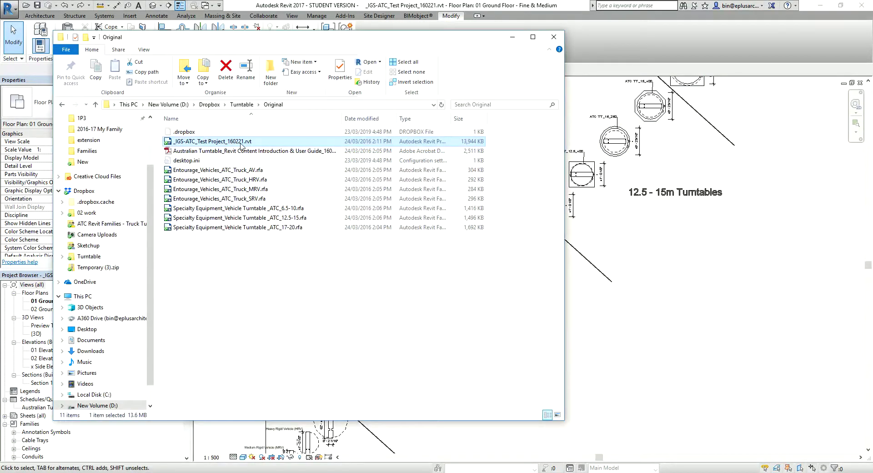
{"action": "left_click", "coordinate": [728, 328]}
{"action": "scroll", "coordinate": [591, 296], "scroll_direction": "up", "scroll_amount": 2}
{"action": "scroll", "coordinate": [522, 314], "scroll_direction": "up", "scroll_amount": 2}
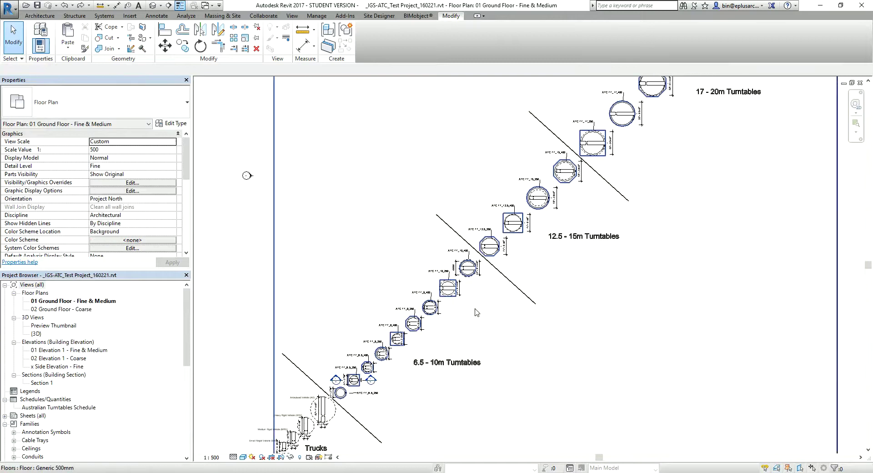
{"action": "scroll", "coordinate": [476, 312], "scroll_direction": "up", "scroll_amount": 2}
{"action": "scroll", "coordinate": [474, 287], "scroll_direction": "up", "scroll_amount": 1}
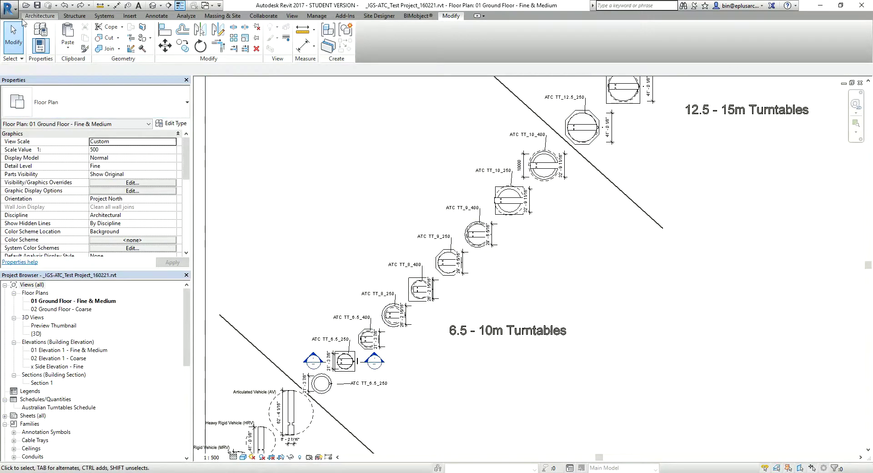
{"action": "left_click", "coordinate": [10, 9]}
- Create a new project, Project4, with template <None> and Metric units
{"action": "left_click", "coordinate": [57, 41]}
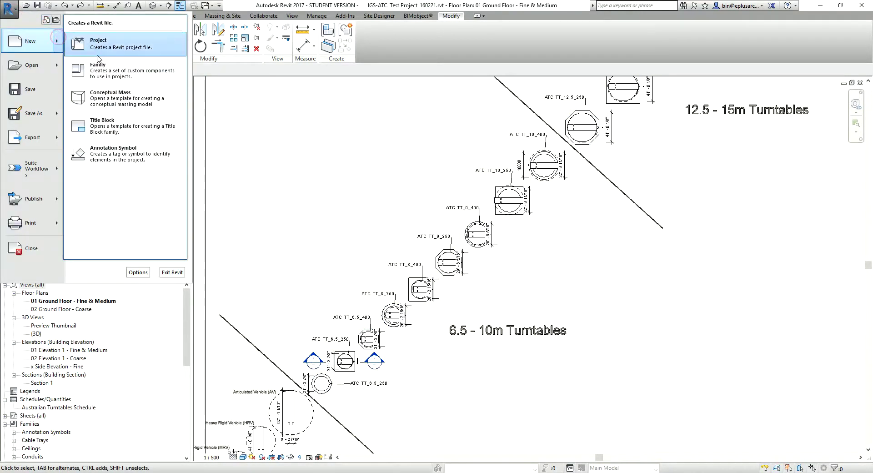
{"action": "left_click", "coordinate": [105, 44]}
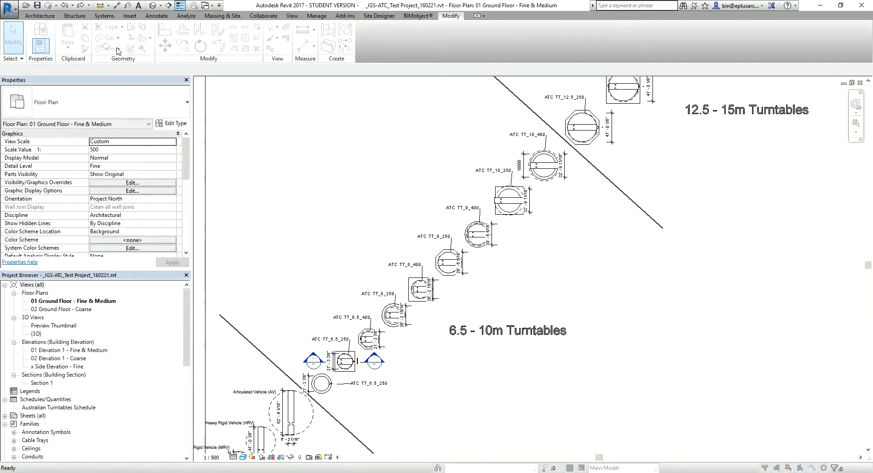
{"action": "left_click", "coordinate": [354, 244]}
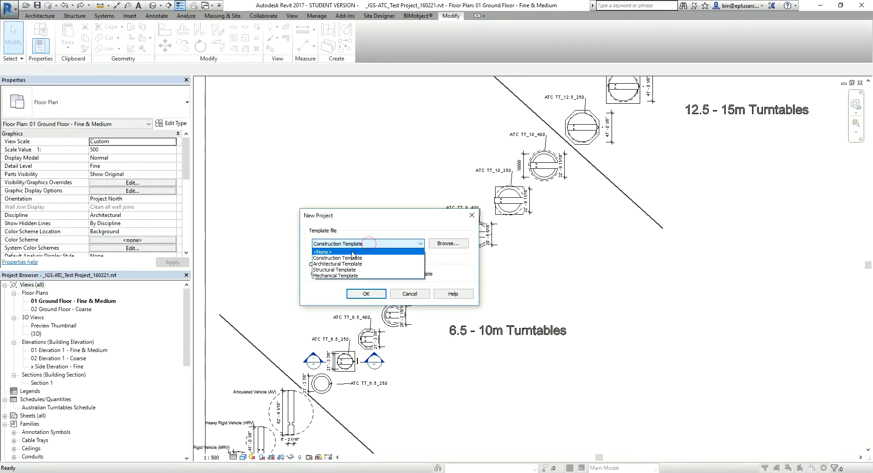
{"action": "left_click", "coordinate": [351, 252]}
{"action": "left_click", "coordinate": [372, 294]}
{"action": "left_click", "coordinate": [390, 252]}
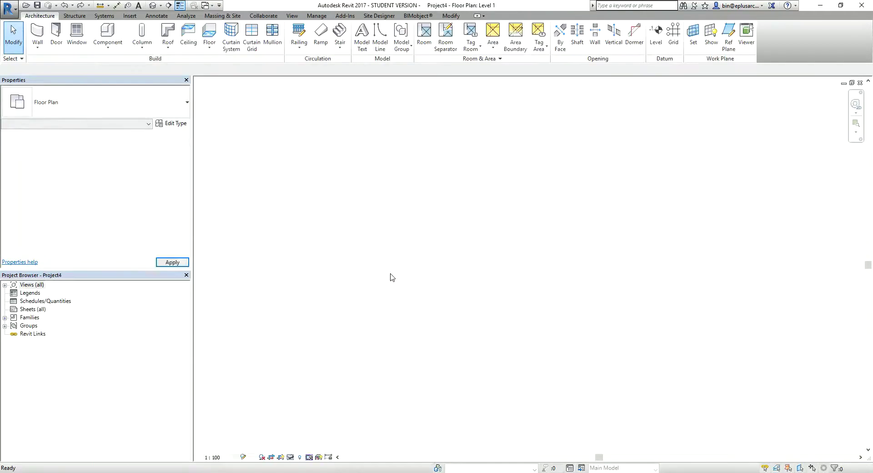
- Copy the ATC TT_10_400 turntable from the IGS-ATC test project into the clipboard, then return to Project4
{"action": "left_click", "coordinate": [212, 5]}
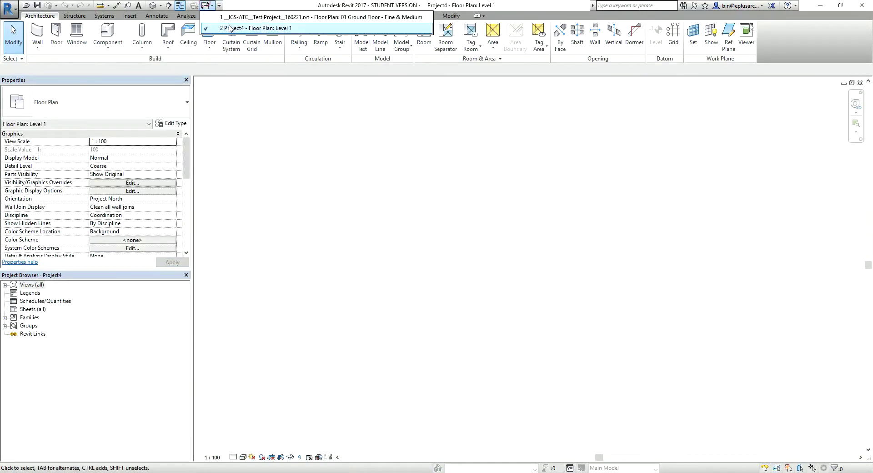
{"action": "left_click", "coordinate": [237, 19]}
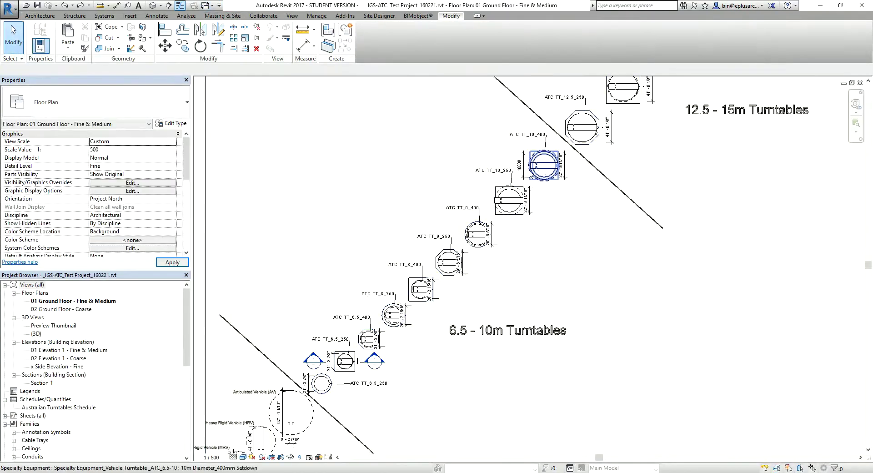
{"action": "left_click", "coordinate": [540, 169]}
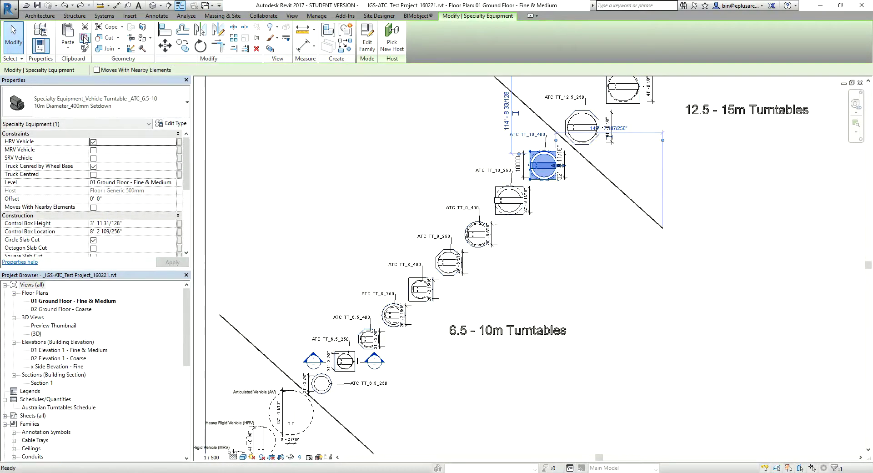
{"action": "left_click", "coordinate": [207, 6]}
{"action": "left_click", "coordinate": [236, 28]}
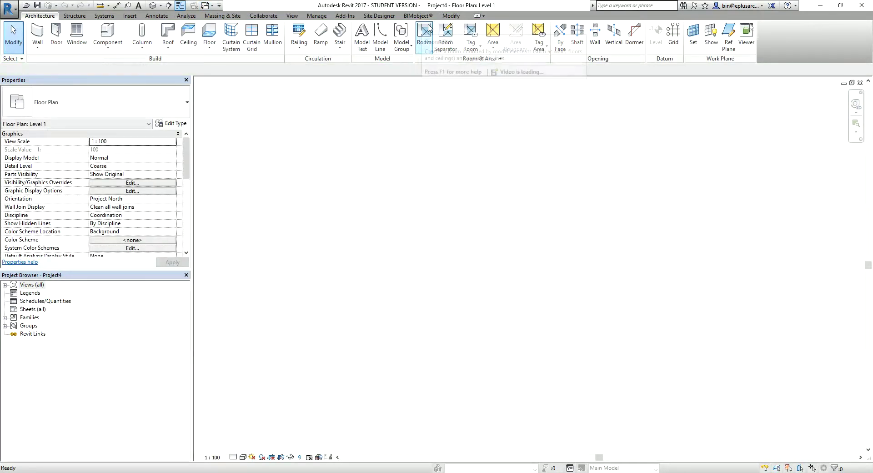
- Paste the turntable Aligned to Current View, accept the duplicate types, and view it in Default 3D
{"action": "left_click", "coordinate": [448, 19]}
{"action": "left_click", "coordinate": [68, 43]}
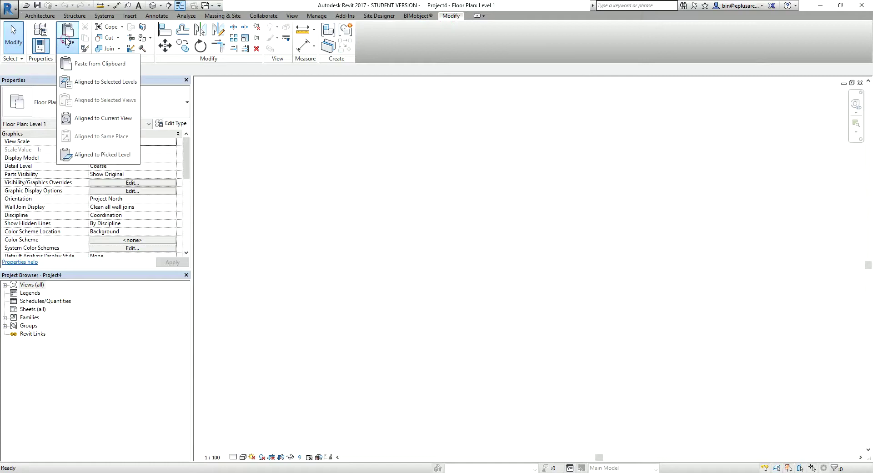
{"action": "left_click", "coordinate": [86, 138]}
{"action": "left_click", "coordinate": [459, 279]}
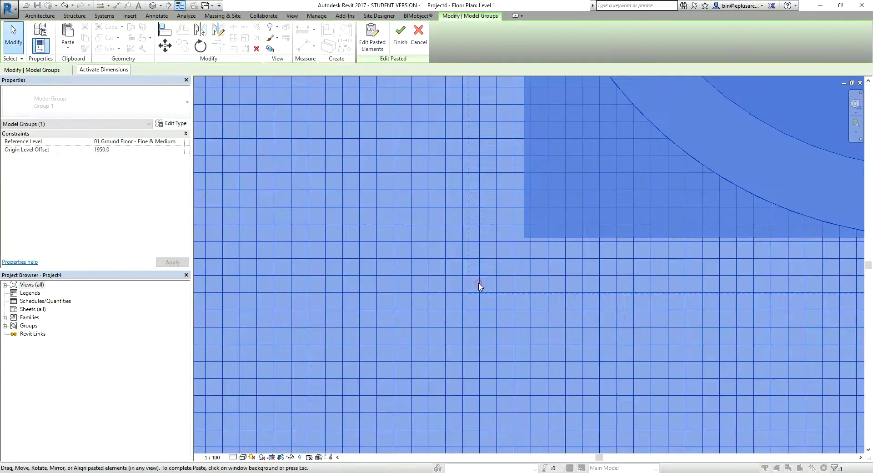
{"action": "scroll", "coordinate": [473, 287], "scroll_direction": "down", "scroll_amount": 2}
{"action": "scroll", "coordinate": [500, 293], "scroll_direction": "down", "scroll_amount": 2}
{"action": "left_click", "coordinate": [516, 297]}
{"action": "scroll", "coordinate": [509, 291], "scroll_direction": "down", "scroll_amount": 3}
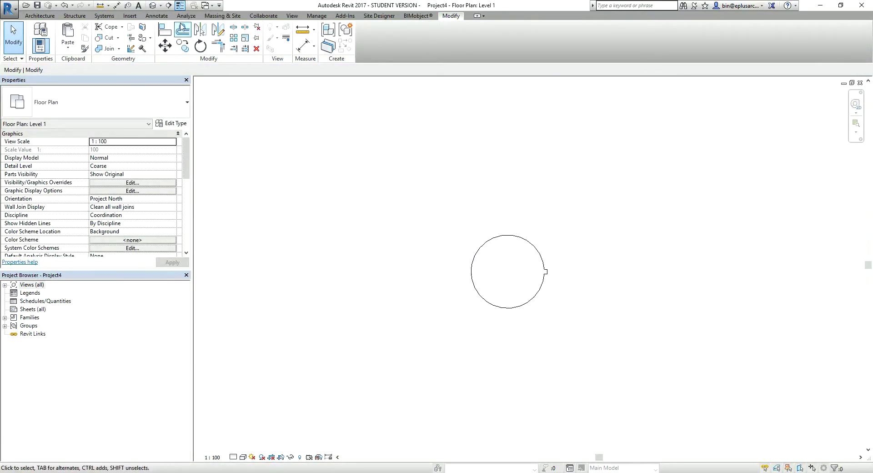
{"action": "left_click", "coordinate": [154, 6]}
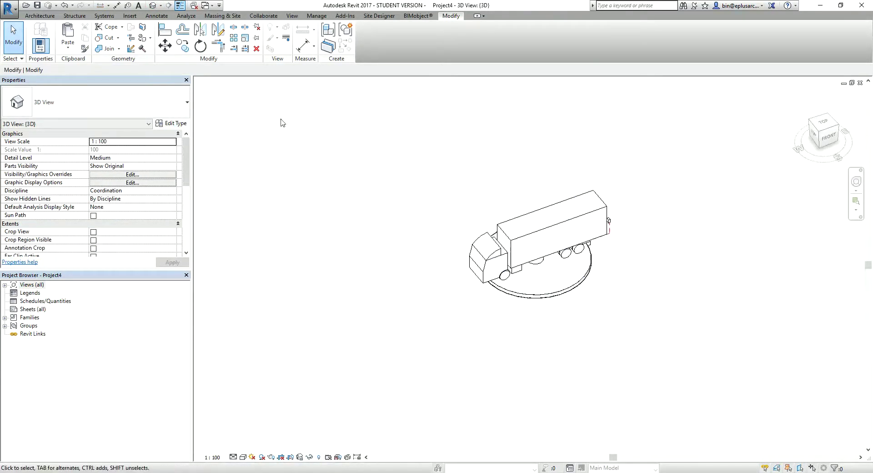
- Sketch a rectangular floor boundary around the turntable and finish it as the Floor 1 slab
{"action": "left_click", "coordinate": [49, 16]}
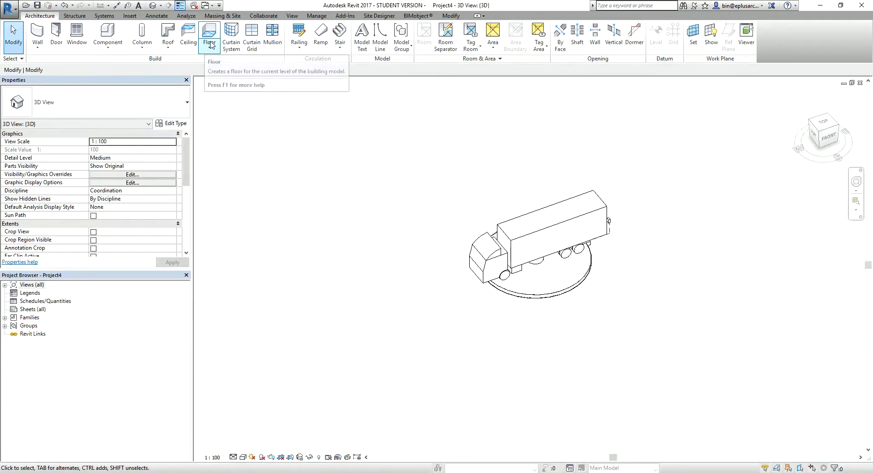
{"action": "left_click", "coordinate": [210, 32]}
{"action": "left_click", "coordinate": [443, 27]}
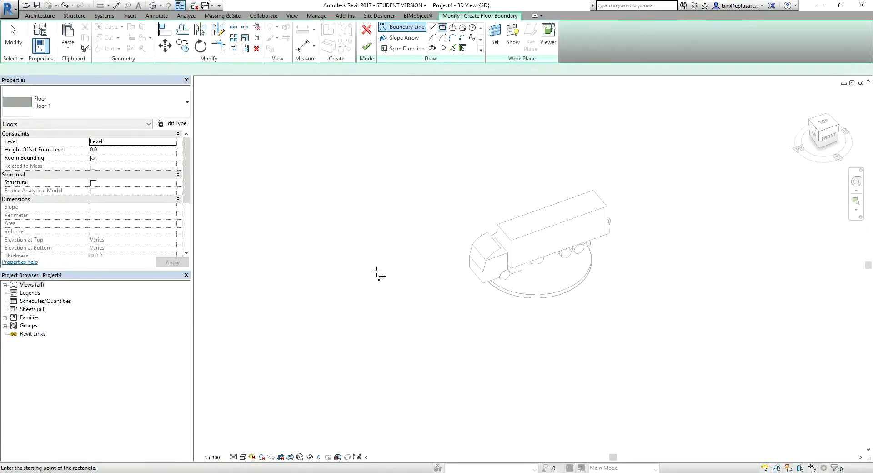
{"action": "left_click", "coordinate": [351, 213]}
{"action": "left_click", "coordinate": [768, 309]}
{"action": "left_click", "coordinate": [367, 46]}
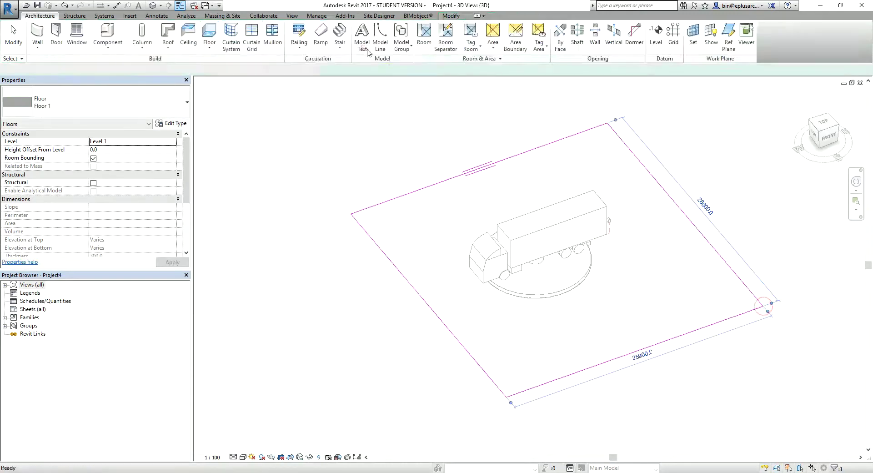
{"action": "key", "text": "Escape"}
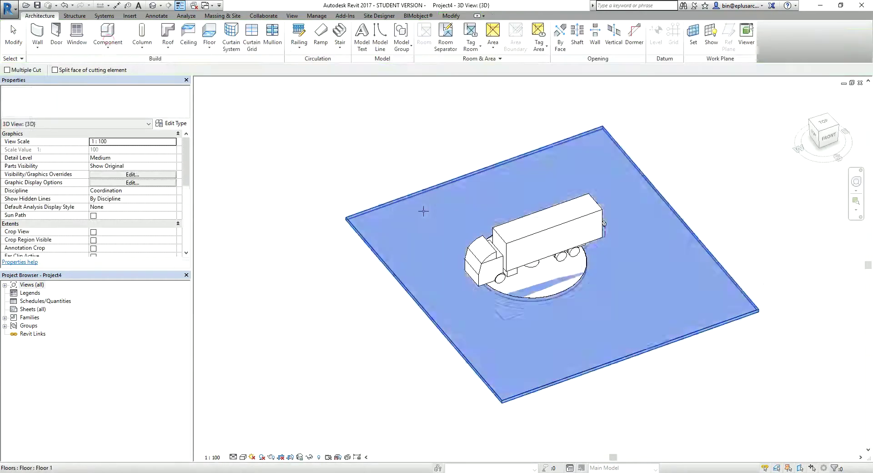
{"action": "scroll", "coordinate": [669, 397], "scroll_direction": "up", "scroll_amount": 2}
{"action": "scroll", "coordinate": [546, 244], "scroll_direction": "up", "scroll_amount": 1}
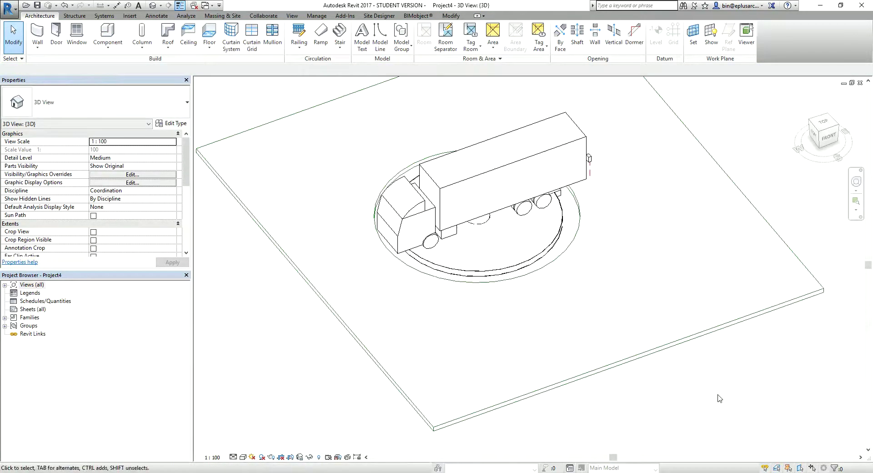
- Inspect the turntable's type properties, including Calc Circle Slab Cut of 500.0
{"action": "left_click", "coordinate": [494, 179]}
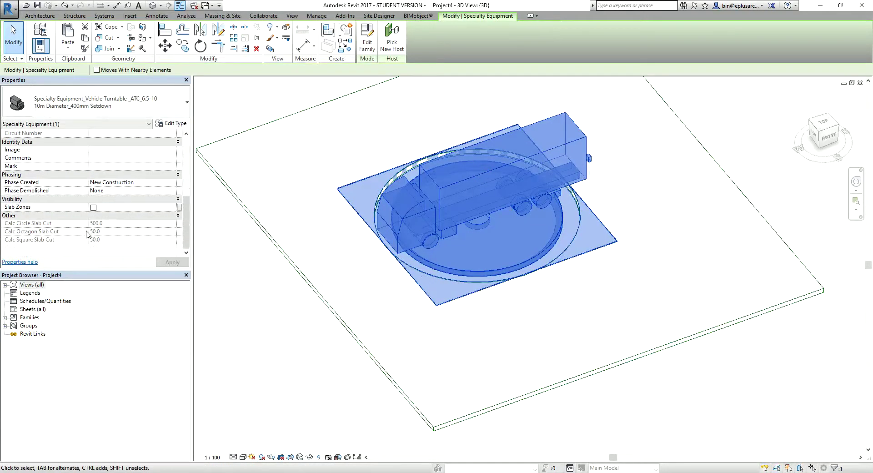
{"action": "left_click", "coordinate": [168, 125]}
{"action": "scroll", "coordinate": [341, 191], "scroll_direction": "down", "scroll_amount": 5}
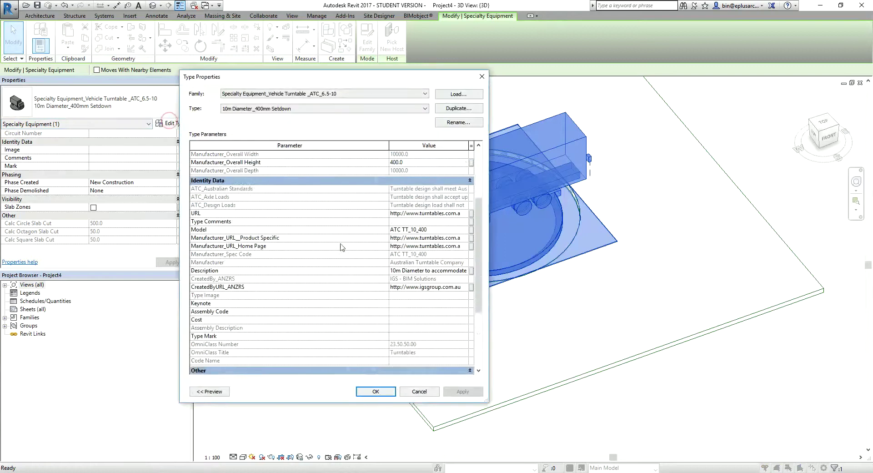
{"action": "scroll", "coordinate": [410, 318], "scroll_direction": "down", "scroll_amount": 5}
{"action": "left_click", "coordinate": [482, 77]}
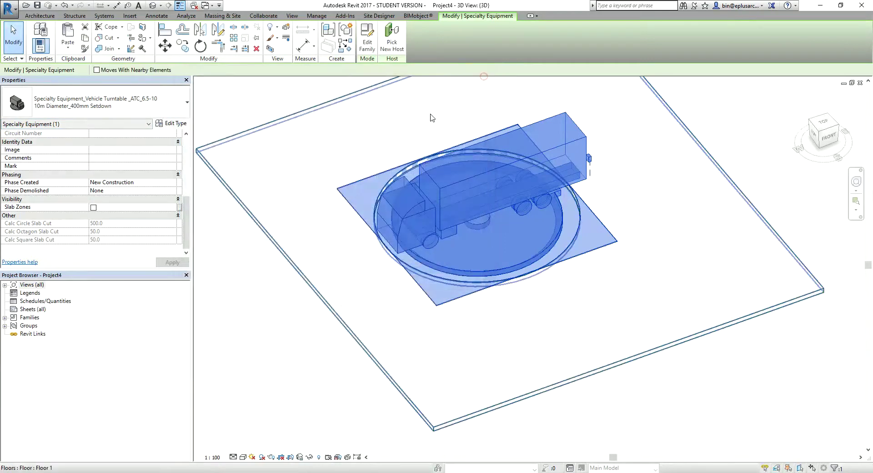
{"action": "left_click", "coordinate": [317, 16]}
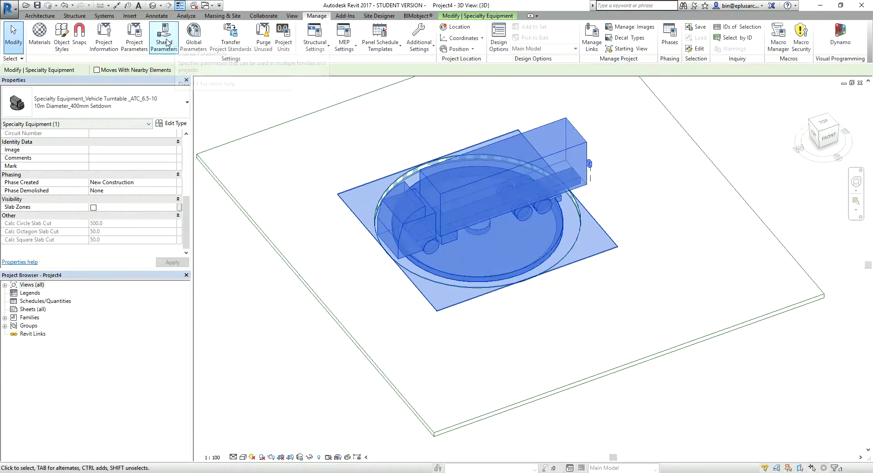
- Set project length units to feet and fractional inches rounded to 1/16", then reselect the turntable
{"action": "left_click", "coordinate": [288, 47]}
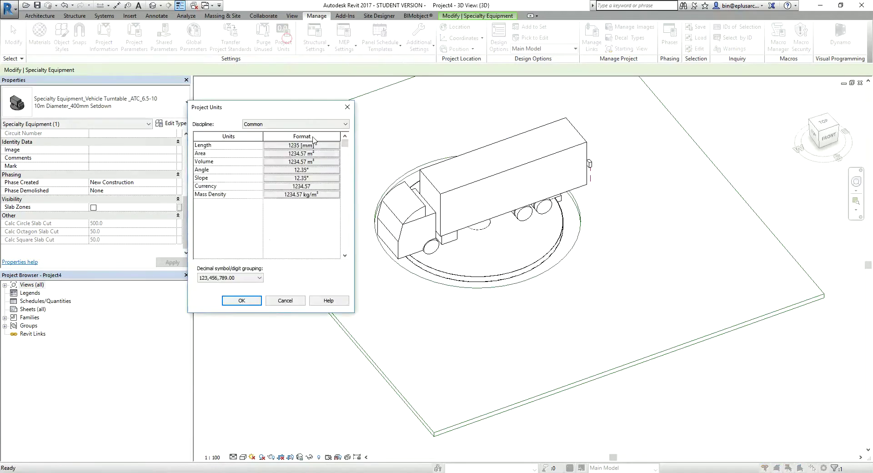
{"action": "left_click", "coordinate": [316, 145]}
{"action": "left_click", "coordinate": [293, 160]}
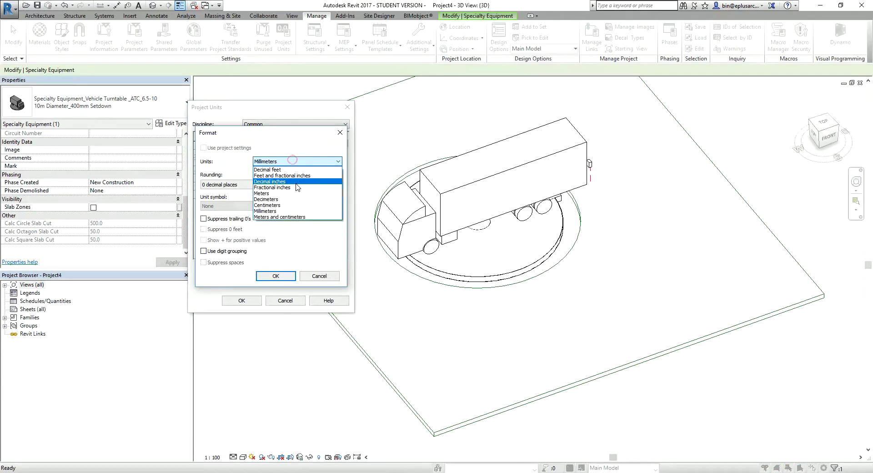
{"action": "left_click", "coordinate": [286, 176]}
{"action": "left_click", "coordinate": [240, 184]}
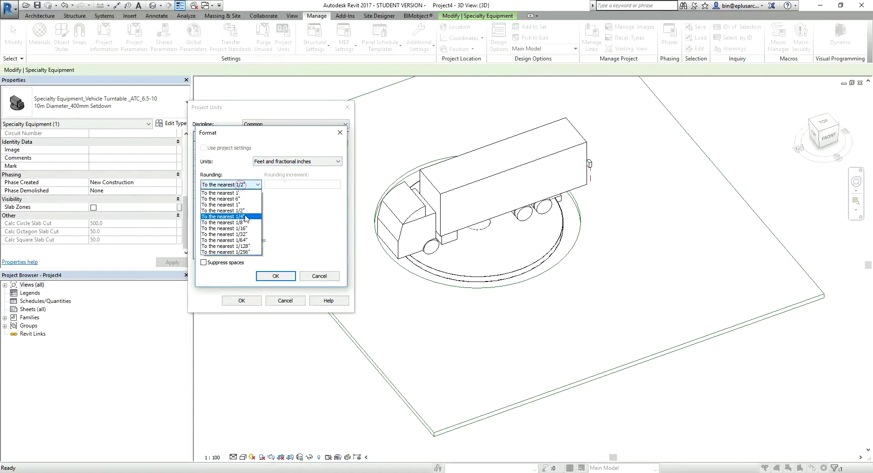
{"action": "left_click", "coordinate": [246, 228]}
{"action": "left_click", "coordinate": [276, 276]}
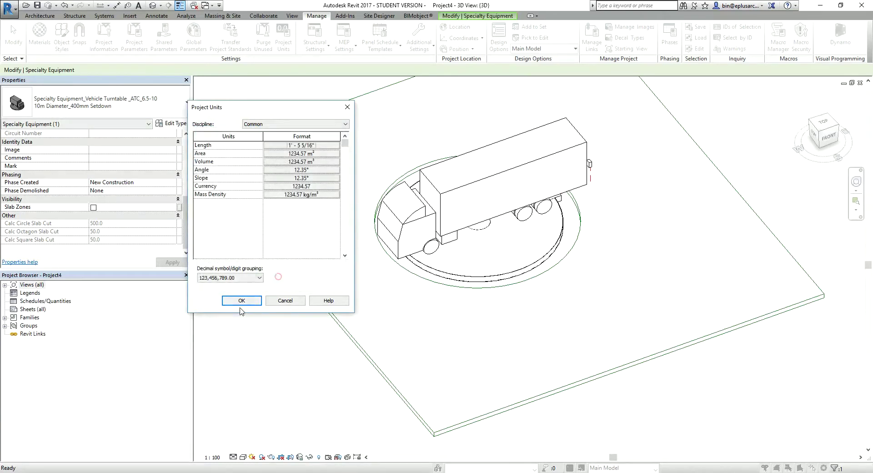
{"action": "left_click", "coordinate": [241, 300]}
{"action": "left_click", "coordinate": [290, 314]}
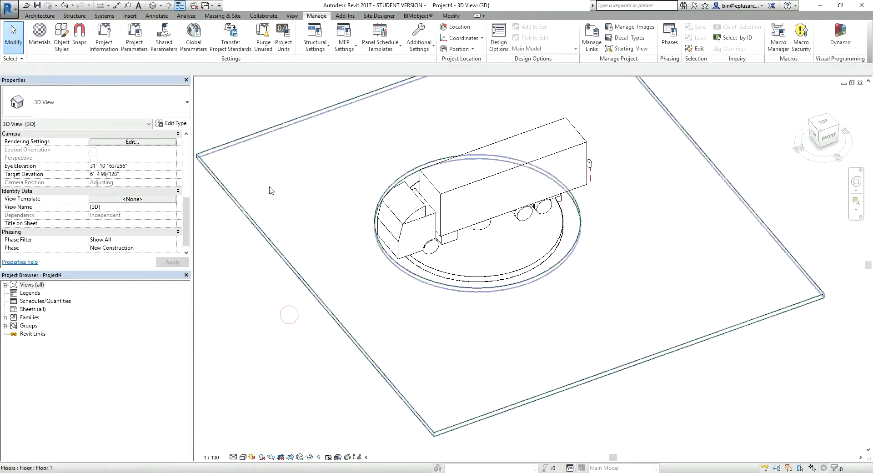
{"action": "left_click", "coordinate": [438, 203]}
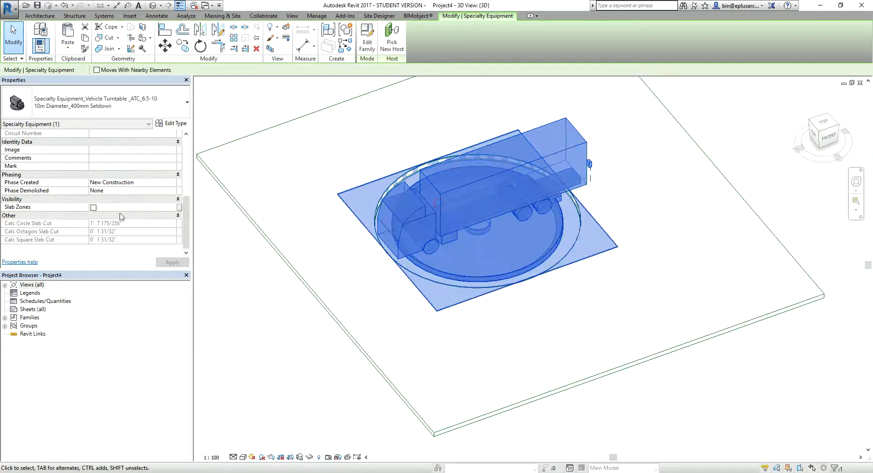
{"action": "left_click", "coordinate": [168, 128]}
{"action": "scroll", "coordinate": [404, 226], "scroll_direction": "down", "scroll_amount": 5}
{"action": "scroll", "coordinate": [405, 226], "scroll_direction": "down", "scroll_amount": 3}
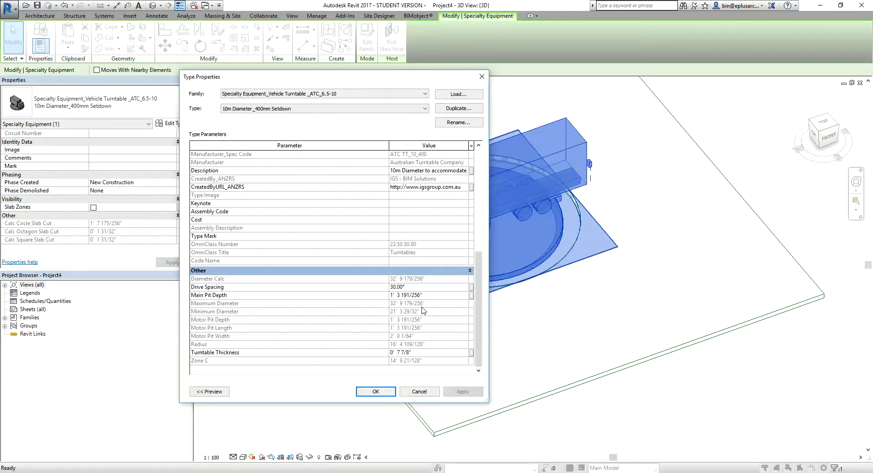
{"action": "key", "text": "Escape"}
{"action": "key", "text": "Escape"}
{"action": "scroll", "coordinate": [412, 306], "scroll_direction": "down", "scroll_amount": 3}
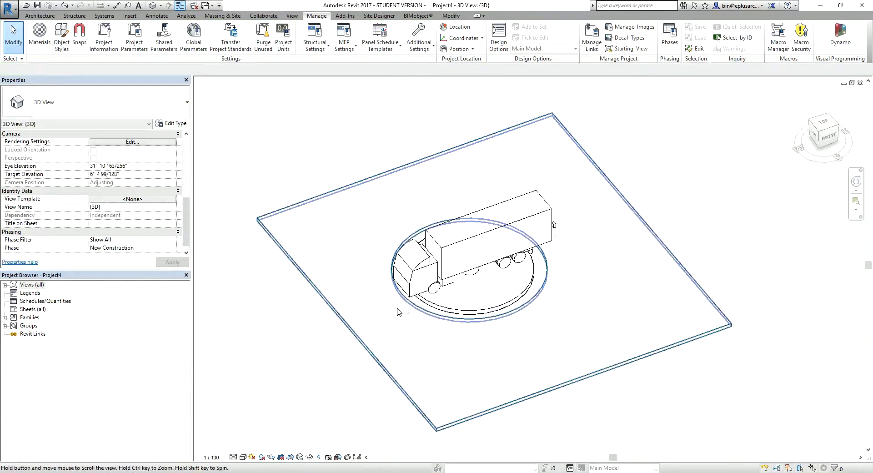
{"action": "middle_click_drag", "start_coordinate": [398, 312], "coordinate": [397, 321]}
{"action": "left_click", "coordinate": [478, 280]}
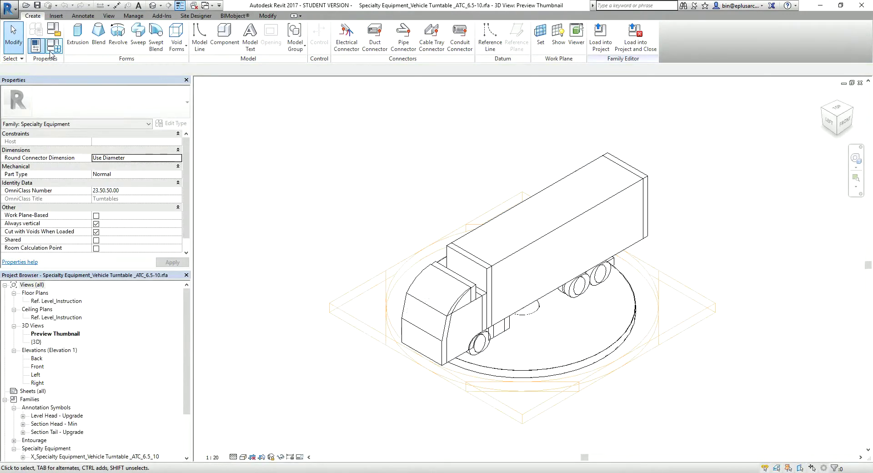
- Review the family's Family Types and the nested turntable's type parameters without changing anything
{"action": "left_click", "coordinate": [51, 53]}
{"action": "scroll", "coordinate": [318, 255], "scroll_direction": "down", "scroll_amount": 3}
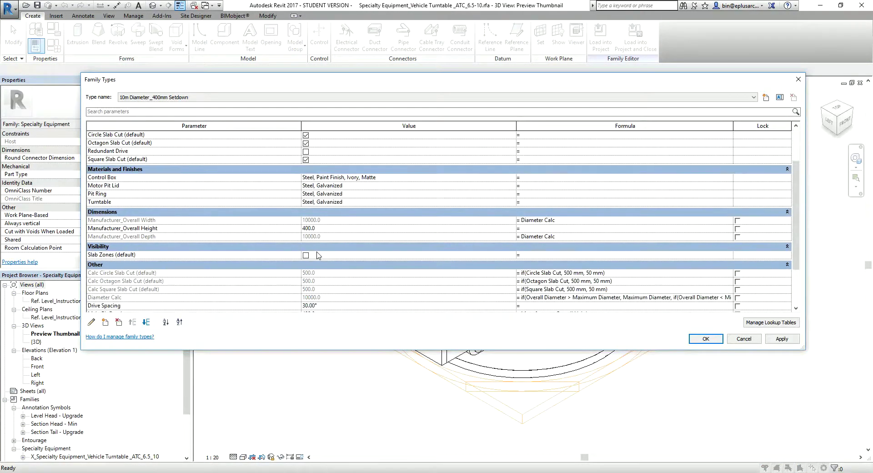
{"action": "key", "text": "Return"}
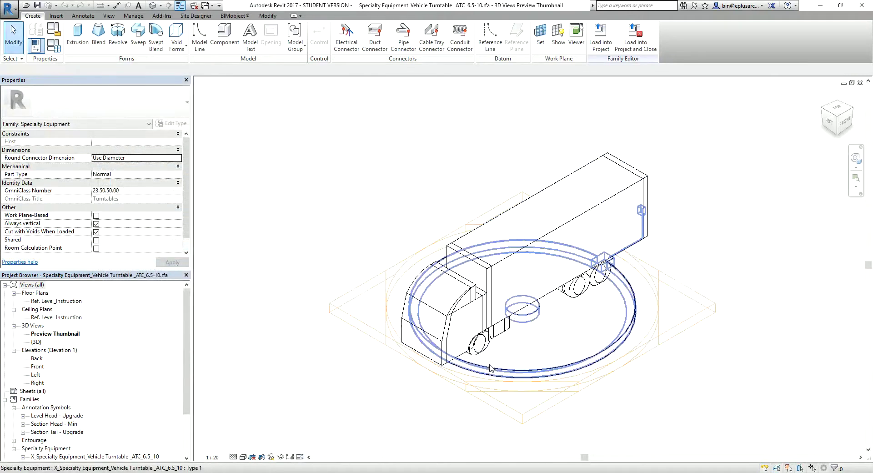
{"action": "left_click", "coordinate": [512, 373]}
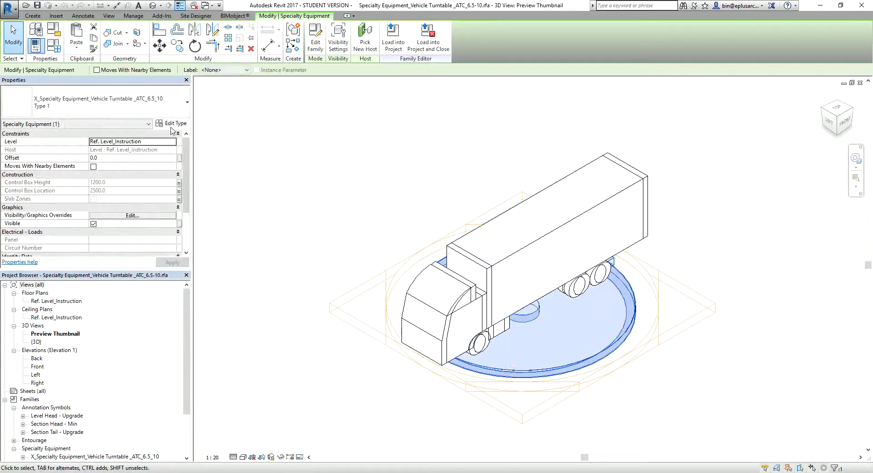
{"action": "left_click", "coordinate": [172, 128]}
{"action": "scroll", "coordinate": [402, 287], "scroll_direction": "down", "scroll_amount": 5}
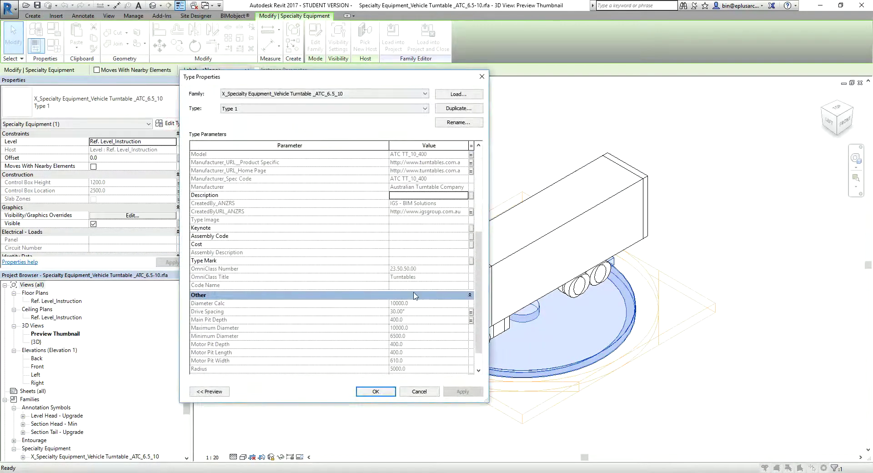
{"action": "key", "text": "Escape"}
{"action": "key", "text": "Escape"}
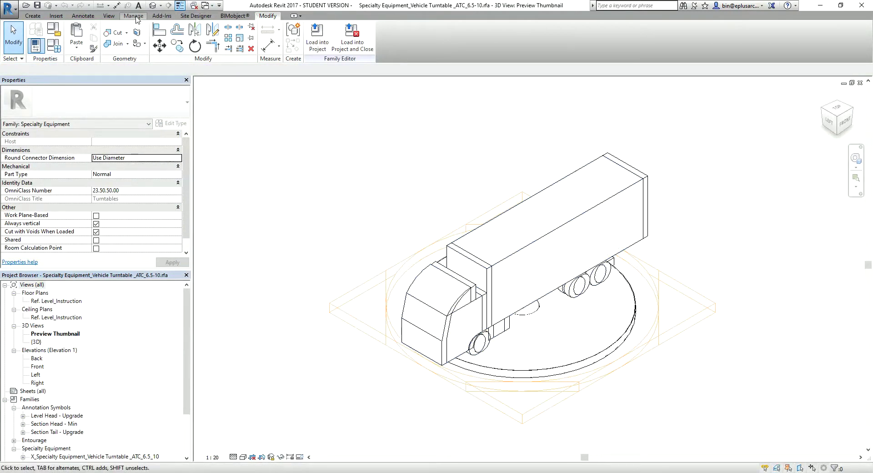
- Set the family's length units to feet and fractional inches, nearest 1/16"
{"action": "left_click", "coordinate": [135, 17]}
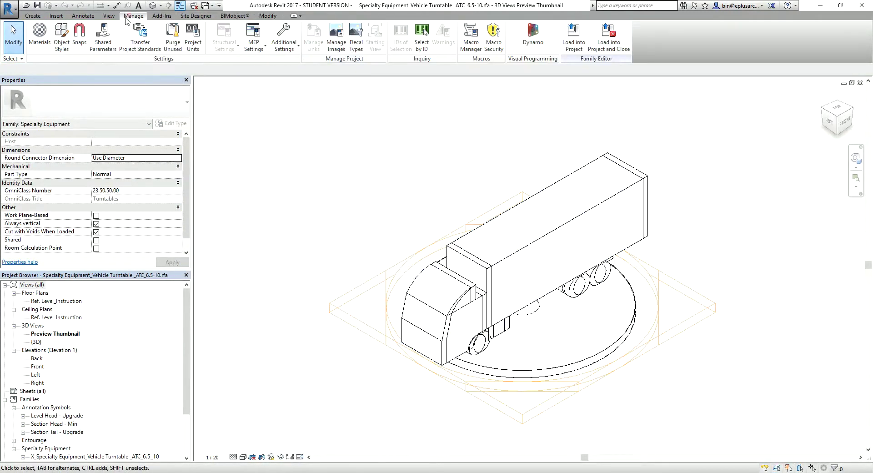
{"action": "left_click", "coordinate": [187, 48]}
{"action": "left_click", "coordinate": [302, 146]}
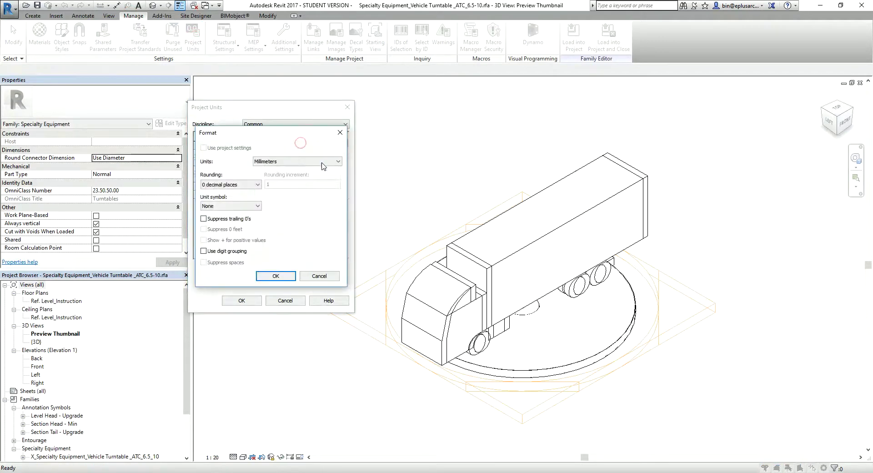
{"action": "left_click", "coordinate": [337, 161]}
{"action": "left_click", "coordinate": [283, 175]}
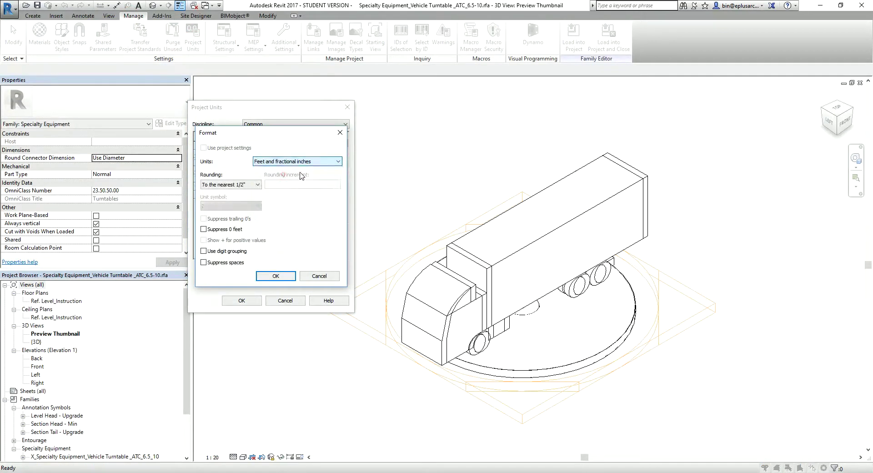
{"action": "left_click", "coordinate": [252, 185]}
{"action": "left_click", "coordinate": [251, 232]}
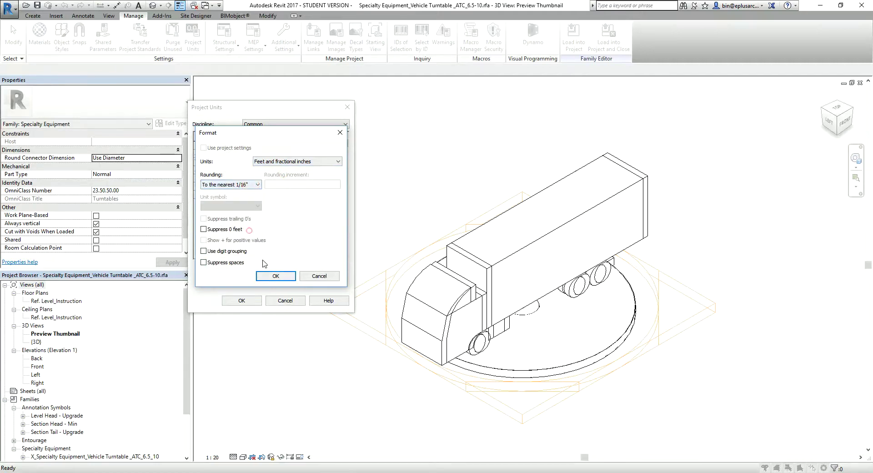
{"action": "left_click", "coordinate": [276, 276]}
{"action": "left_click", "coordinate": [260, 305]}
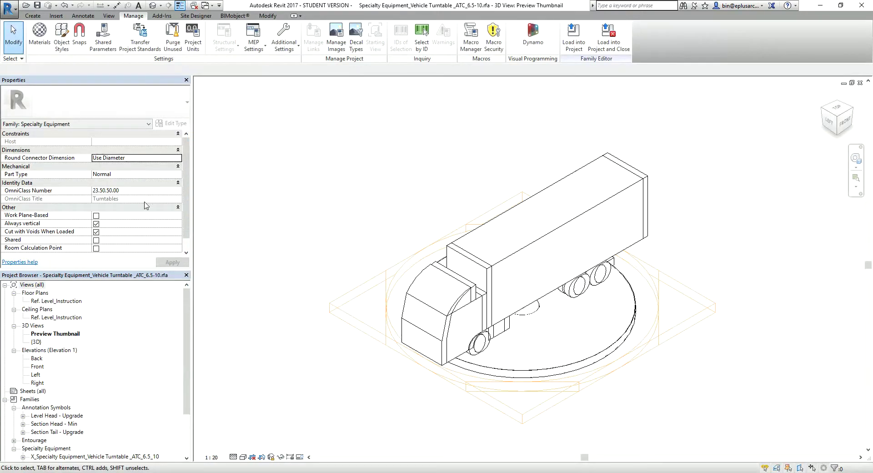
{"action": "scroll", "coordinate": [138, 220], "scroll_direction": "down", "scroll_amount": 1}
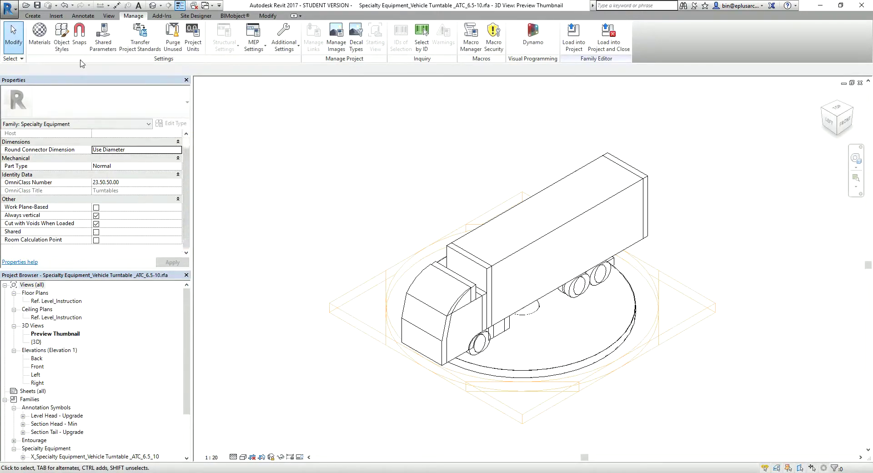
- Check the imperial values in Family Types, then close the family without saving
{"action": "left_click", "coordinate": [268, 15]}
{"action": "left_click", "coordinate": [54, 30]}
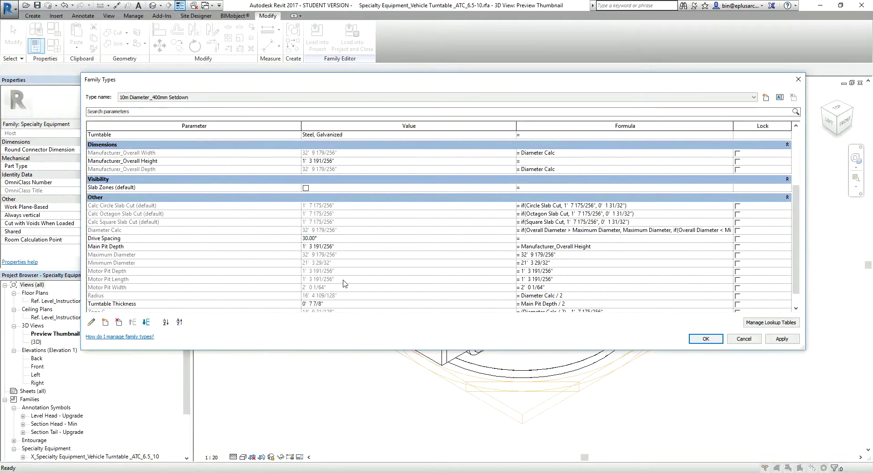
{"action": "key", "text": "Escape"}
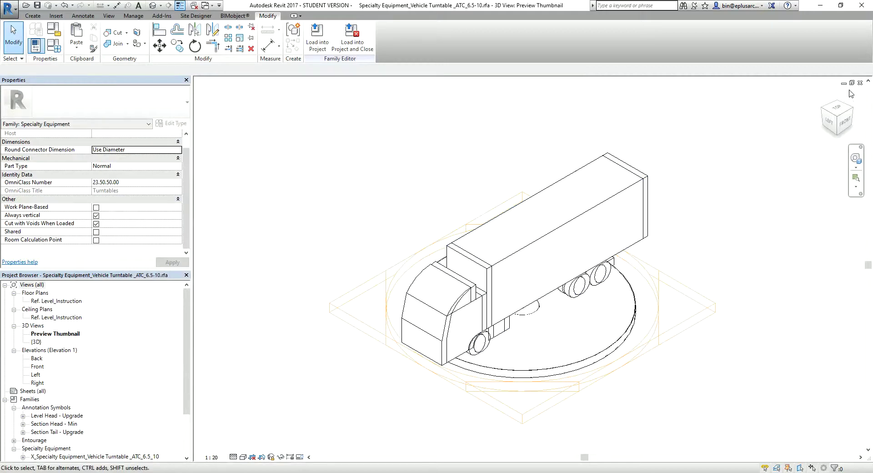
{"action": "left_click", "coordinate": [860, 84]}
{"action": "left_click", "coordinate": [455, 247]}
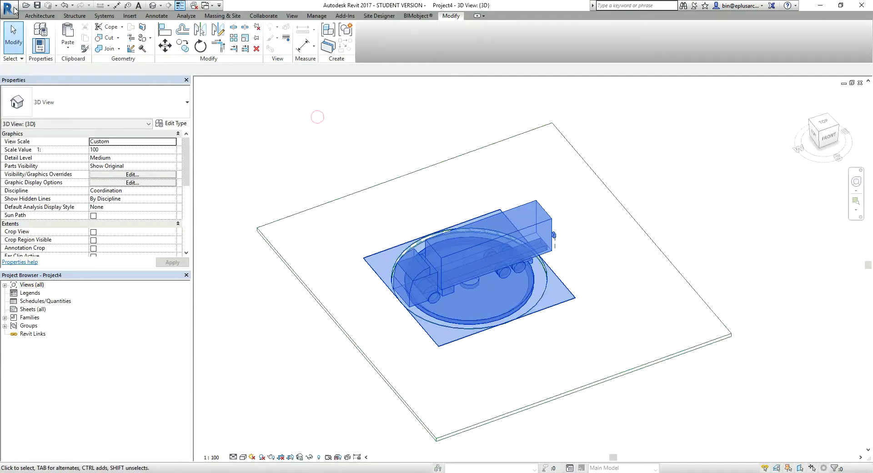
- Create a new project, Project5, from the chosen template with Imperial units
{"action": "left_click", "coordinate": [14, 8]}
{"action": "mouse_move", "coordinate": [30, 41]}
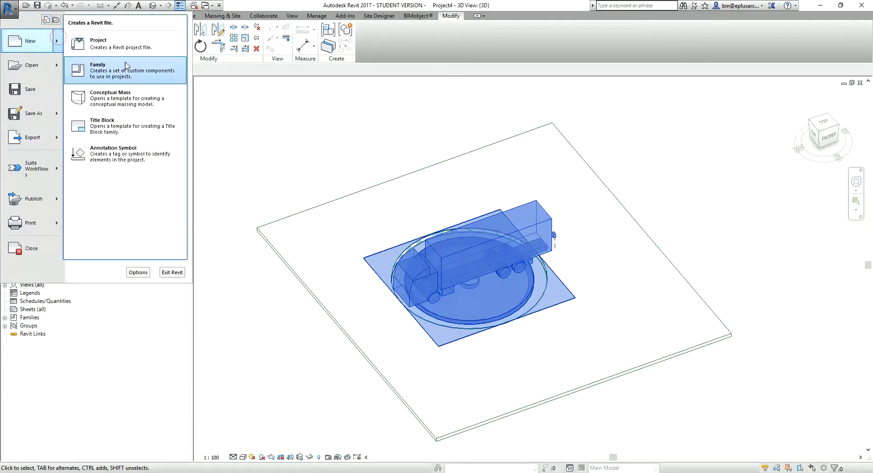
{"action": "left_click", "coordinate": [136, 45]}
{"action": "left_click", "coordinate": [339, 243]}
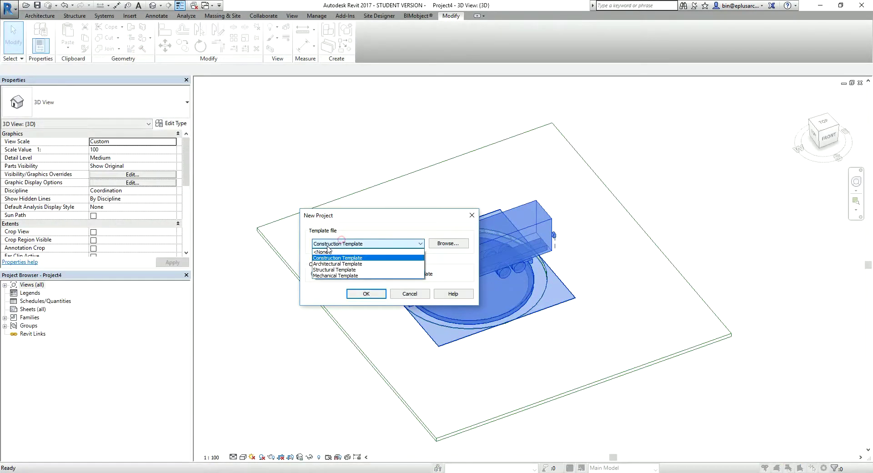
{"action": "left_click", "coordinate": [328, 252]}
{"action": "left_click", "coordinate": [372, 296]}
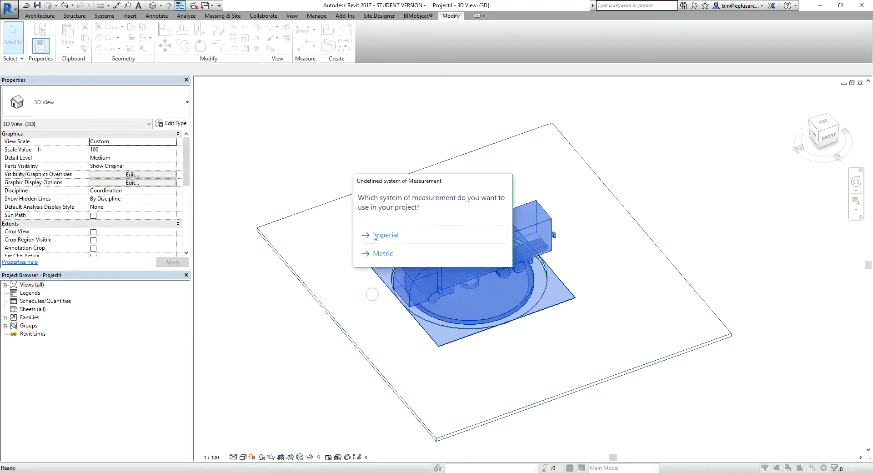
{"action": "left_click", "coordinate": [384, 235]}
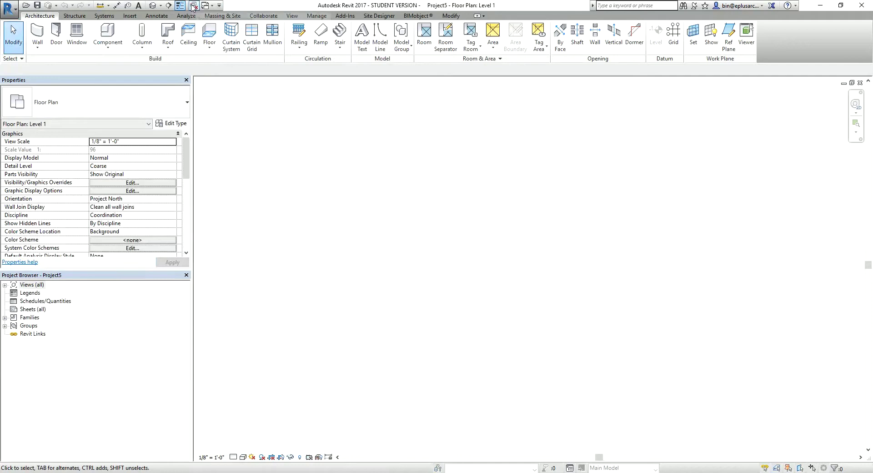
- In the _IGS-ATC_Test Project_160221 floor plan, select the ATC TT_10_250 turntable
{"action": "left_click", "coordinate": [206, 8]}
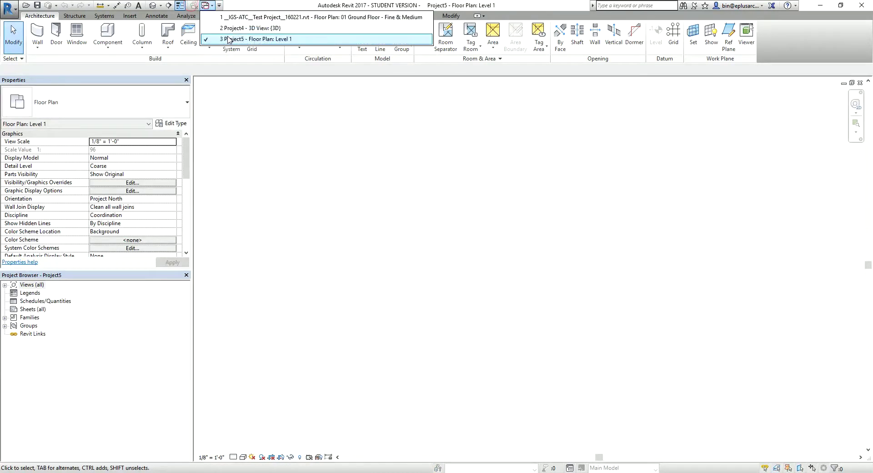
{"action": "left_click", "coordinate": [247, 18]}
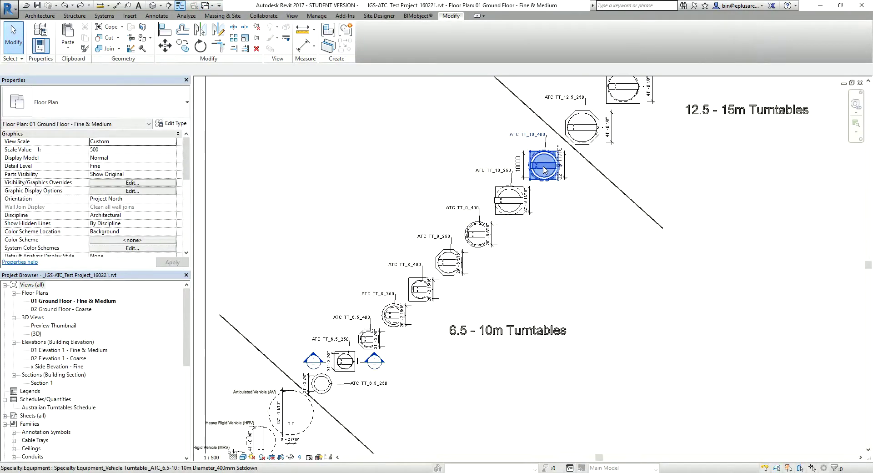
{"action": "left_click", "coordinate": [508, 202]}
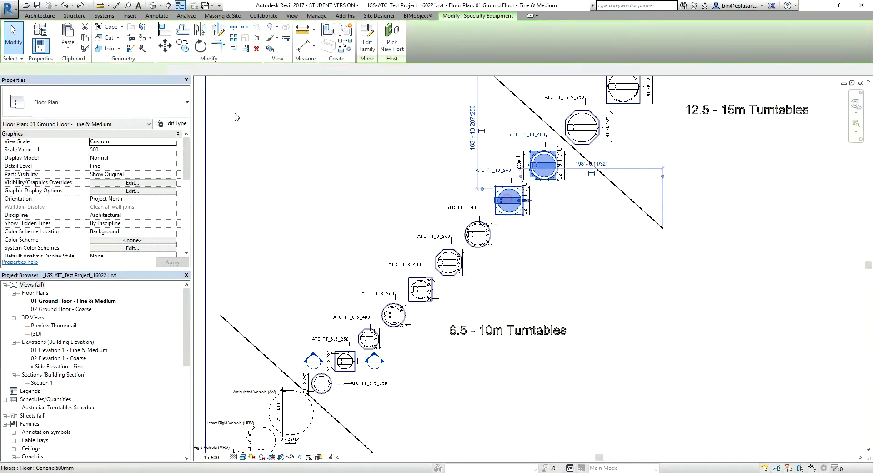
- Paste the turntable group into Project5's Level 1 plan, keeping the existing Dash type
{"action": "left_click", "coordinate": [211, 7]}
{"action": "left_click", "coordinate": [218, 19]}
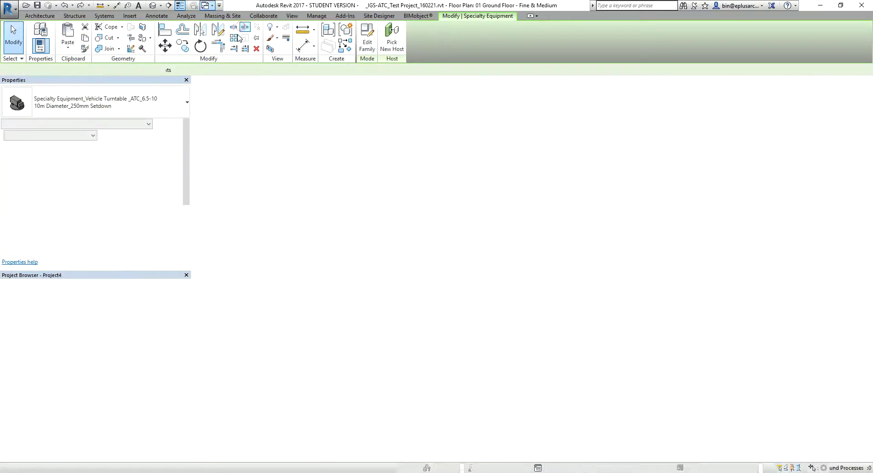
{"action": "left_click", "coordinate": [206, 6]}
{"action": "left_click", "coordinate": [223, 41]}
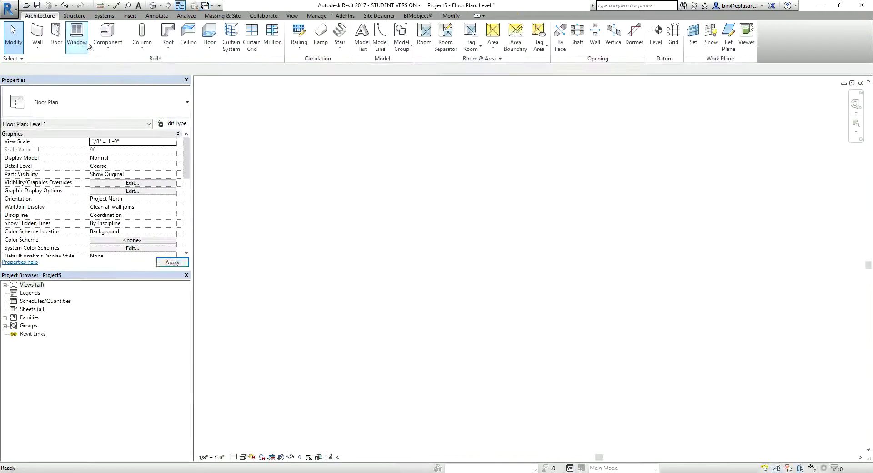
{"action": "left_click", "coordinate": [461, 17]}
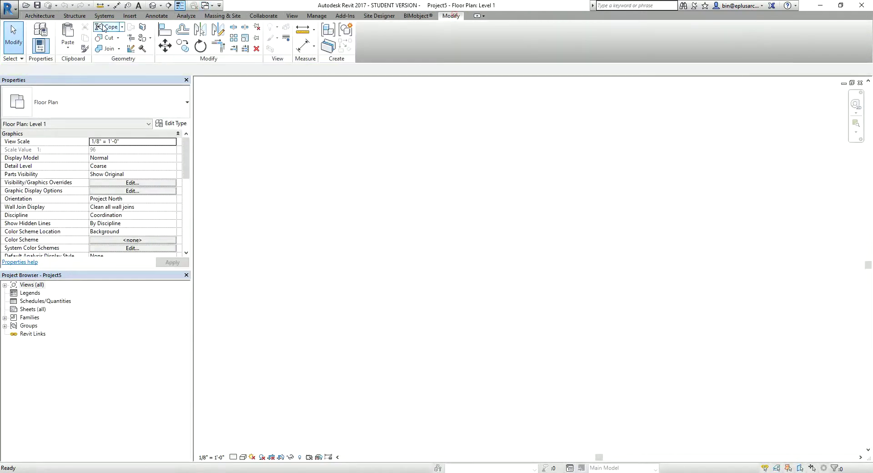
{"action": "left_click", "coordinate": [68, 33]}
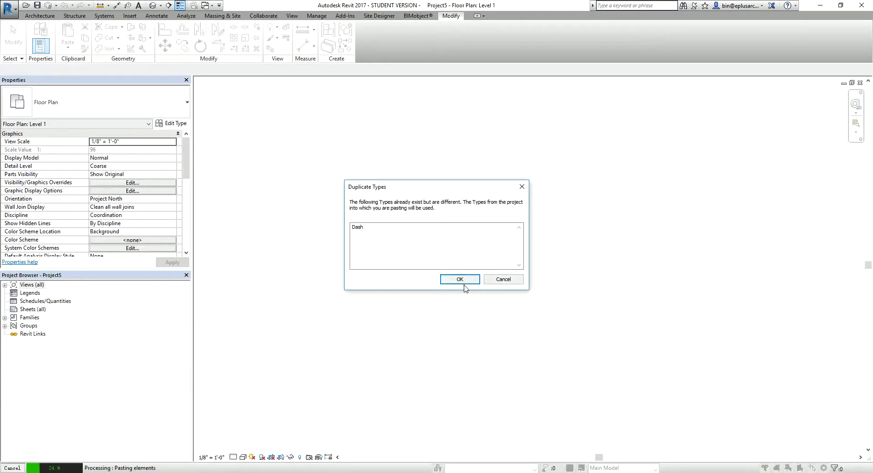
{"action": "left_click", "coordinate": [460, 280]}
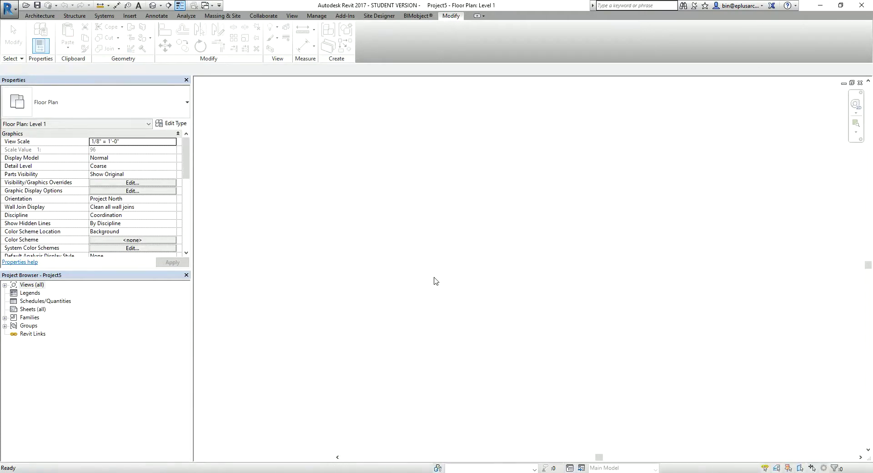
{"action": "left_click", "coordinate": [434, 284]}
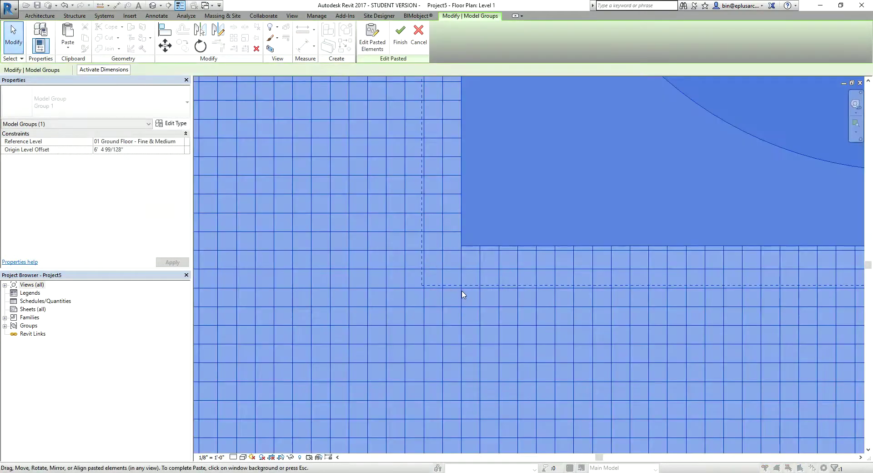
{"action": "key", "text": "Escape"}
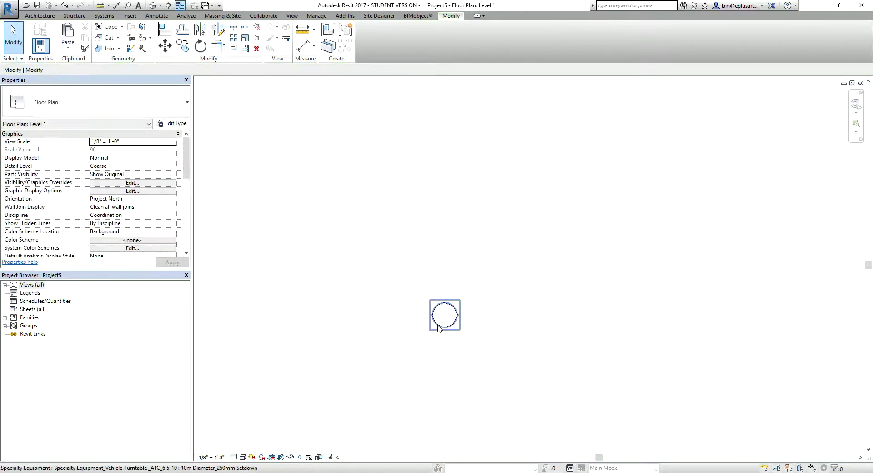
- Set the Level 1 plan's detail level to Fine
{"action": "scroll", "coordinate": [438, 328], "scroll_direction": "up", "scroll_amount": 3}
{"action": "scroll", "coordinate": [427, 302], "scroll_direction": "up", "scroll_amount": 2}
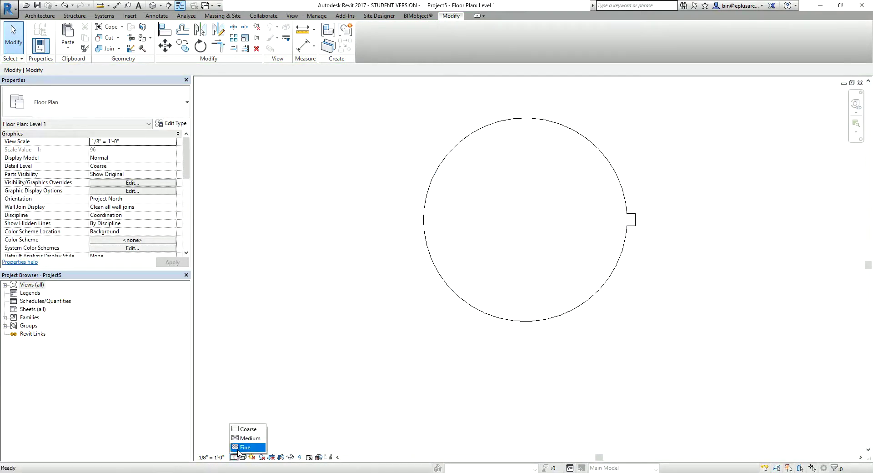
{"action": "left_click", "coordinate": [238, 448]}
{"action": "scroll", "coordinate": [448, 246], "scroll_direction": "down", "scroll_amount": 1}
{"action": "scroll", "coordinate": [439, 272], "scroll_direction": "down", "scroll_amount": 1}
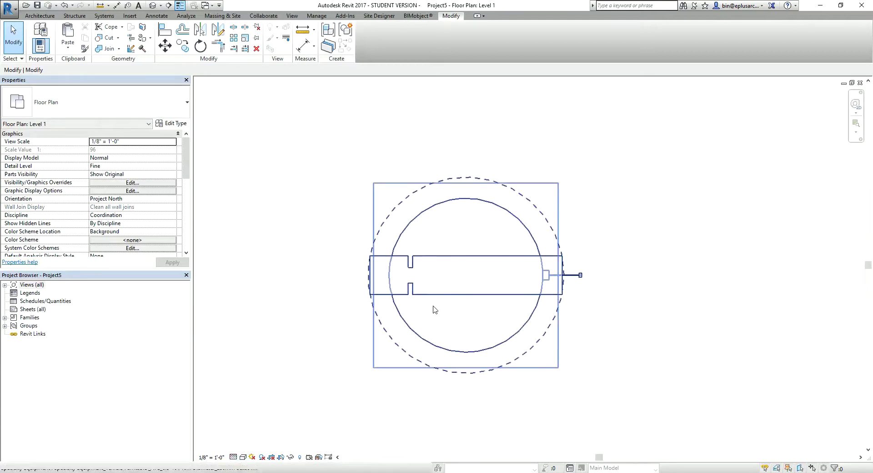
- Review the turntable's type parameters and close them without changes
{"action": "left_click", "coordinate": [457, 281]}
{"action": "scroll", "coordinate": [117, 213], "scroll_direction": "down", "scroll_amount": 3}
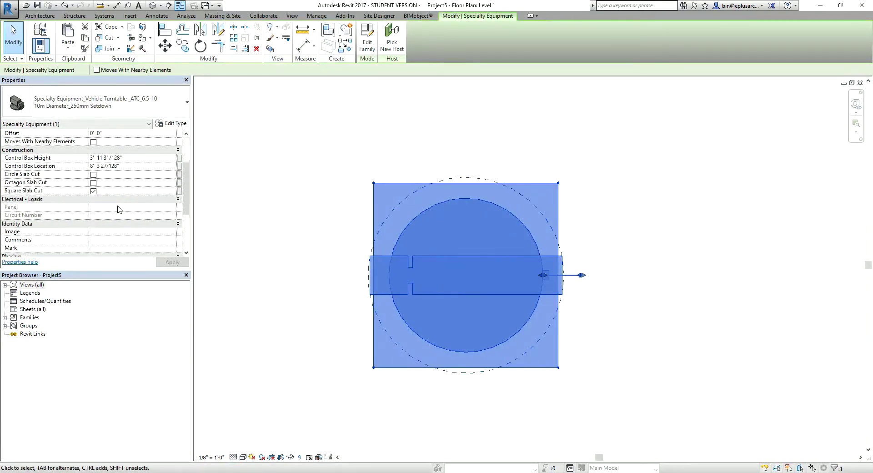
{"action": "scroll", "coordinate": [132, 223], "scroll_direction": "down", "scroll_amount": 5}
{"action": "left_click", "coordinate": [169, 123]}
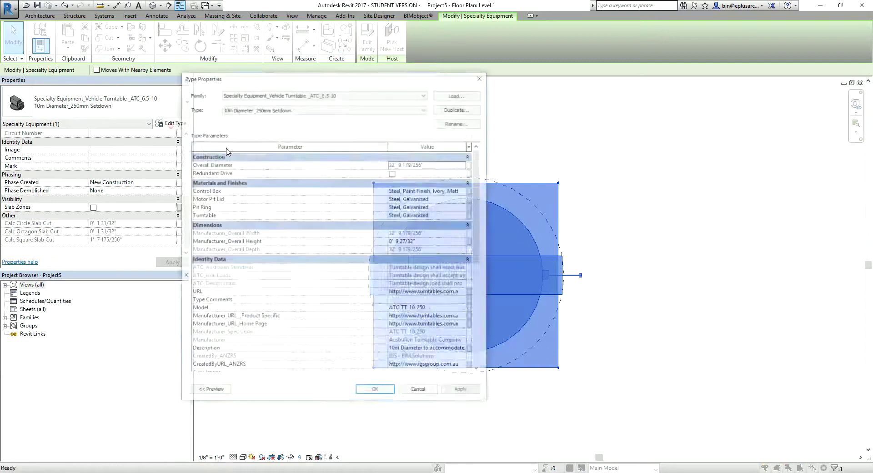
{"action": "scroll", "coordinate": [396, 312], "scroll_direction": "down", "scroll_amount": 5}
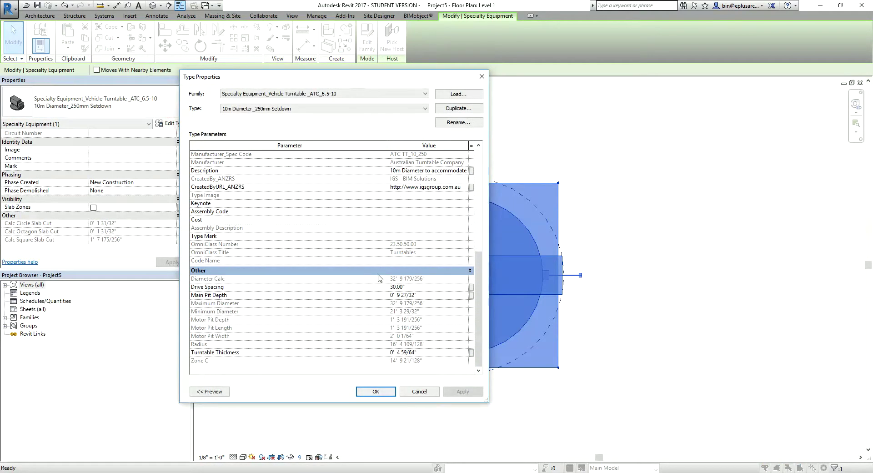
{"action": "key", "text": "Escape"}
{"action": "key", "text": "Escape"}
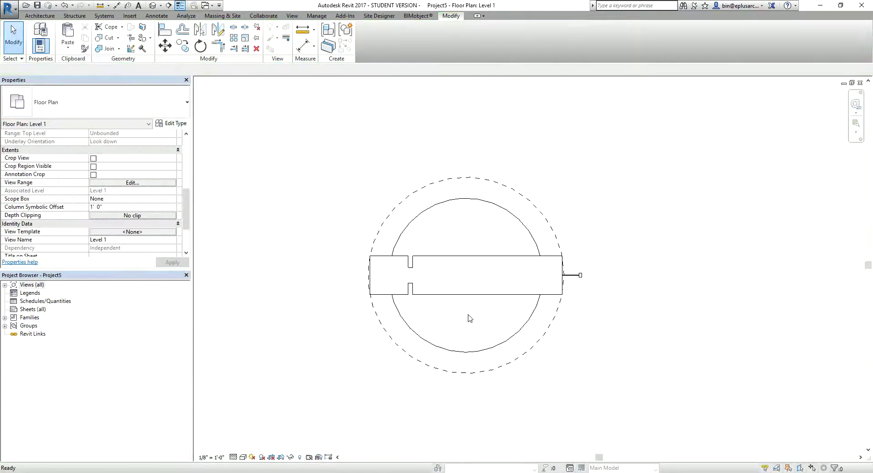
{"action": "left_click", "coordinate": [481, 261]}
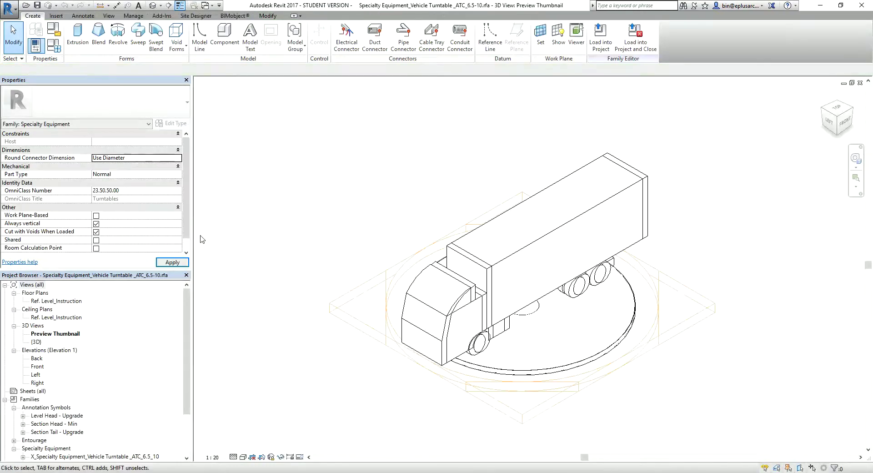
{"action": "left_click", "coordinate": [52, 53]}
{"action": "scroll", "coordinate": [278, 241], "scroll_direction": "down", "scroll_amount": 5}
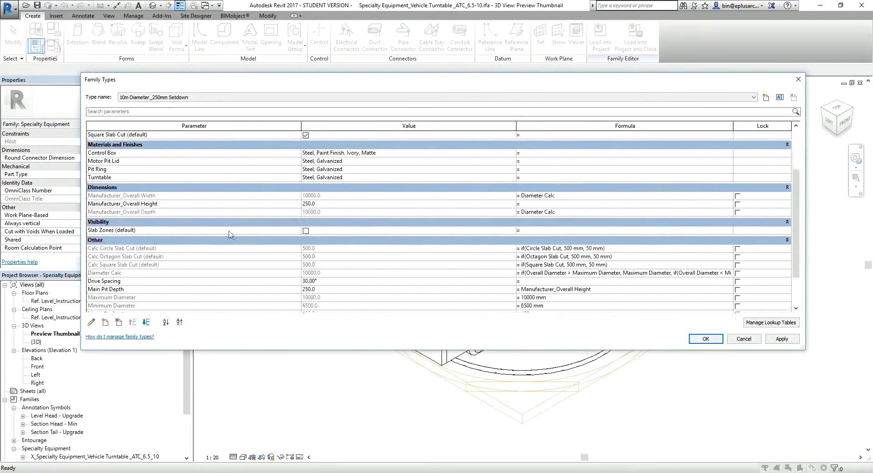
{"action": "scroll", "coordinate": [277, 241], "scroll_direction": "down", "scroll_amount": 3}
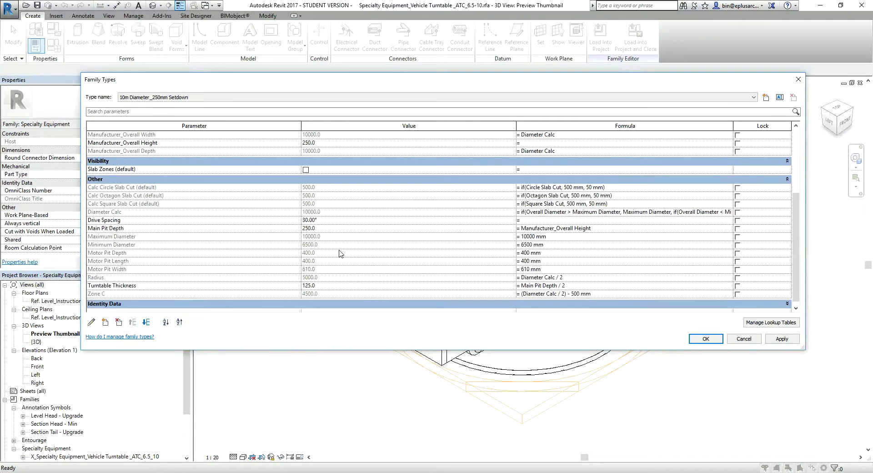
{"action": "key", "text": "Escape"}
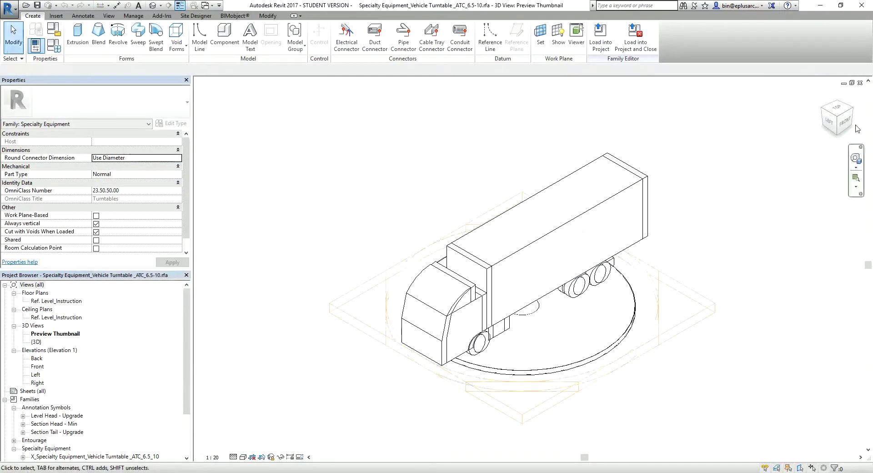
{"action": "left_click", "coordinate": [860, 83]}
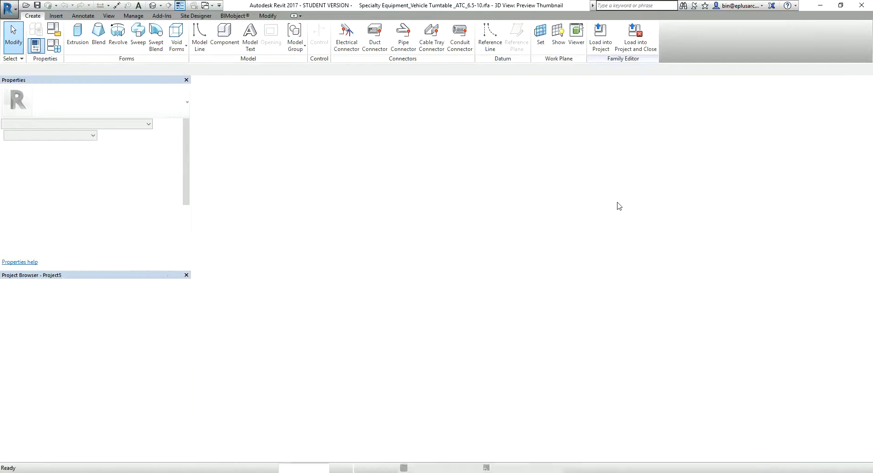
- Center the turntable, then show Project5's default 3D view in Hidden Line style
{"action": "scroll", "coordinate": [532, 202], "scroll_direction": "down", "scroll_amount": 2}
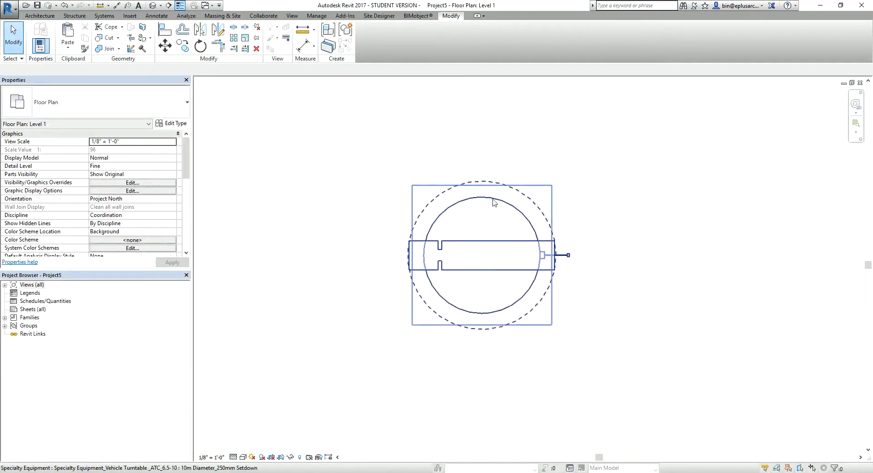
{"action": "scroll", "coordinate": [850, 86], "scroll_direction": "up", "scroll_amount": 1}
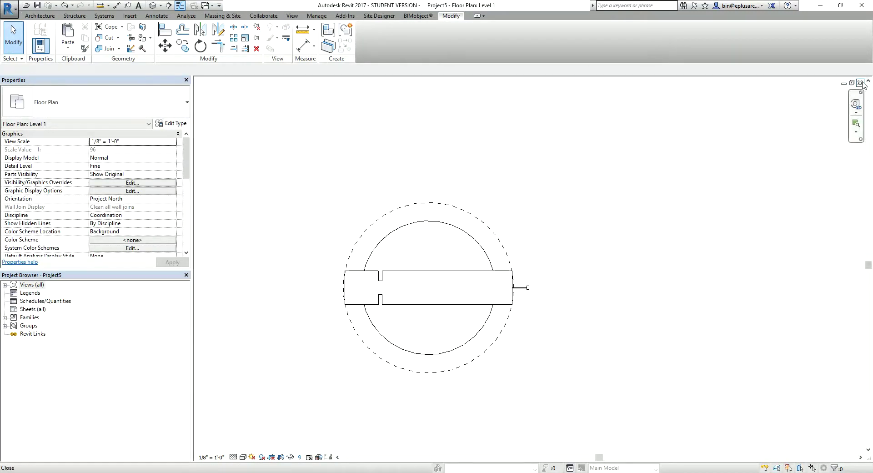
{"action": "left_click_drag", "start_coordinate": [505, 264], "coordinate": [585, 255]}
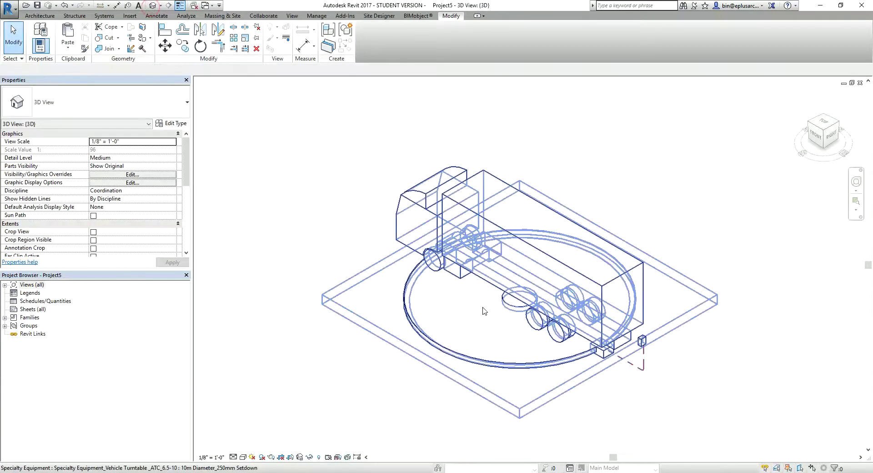
{"action": "middle_click_drag", "start_coordinate": [515, 292], "coordinate": [550, 345], "text": "shift"}
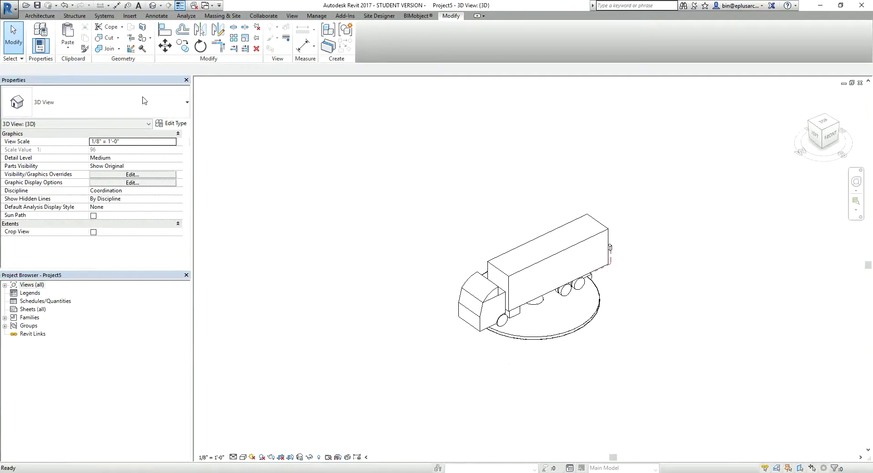
{"action": "left_click", "coordinate": [40, 15]}
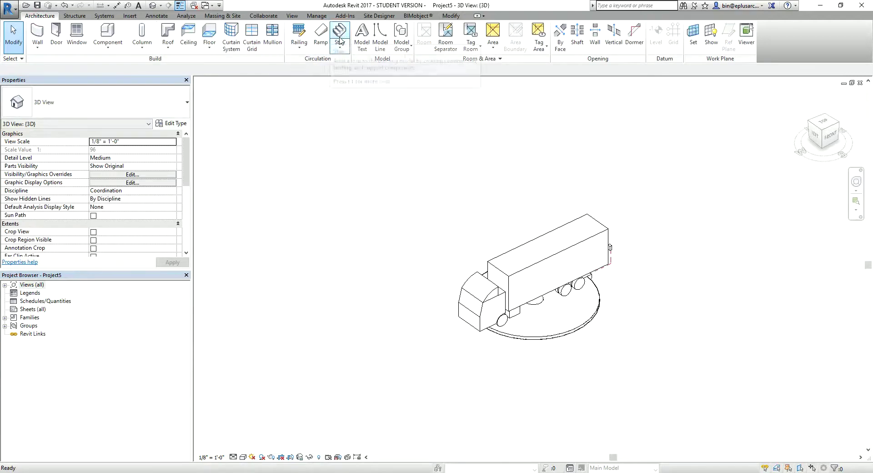
- Sketch a rectangular floor slab enclosing the turntable
{"action": "left_click", "coordinate": [209, 32]}
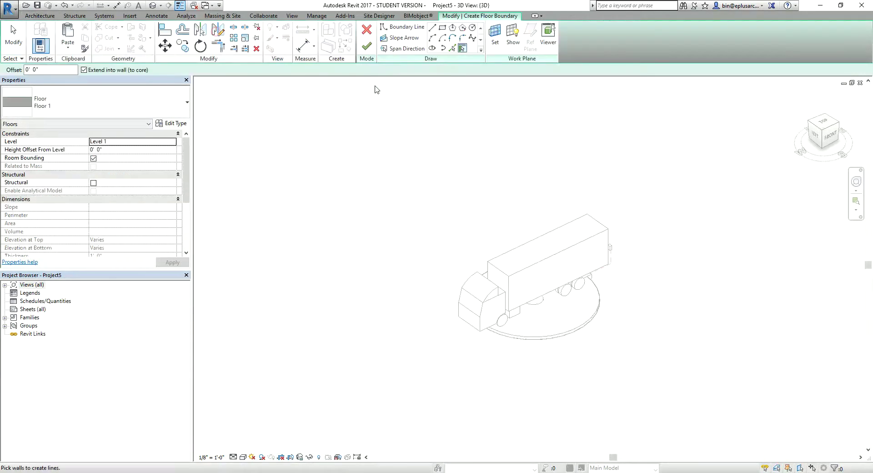
{"action": "left_click", "coordinate": [443, 30]}
{"action": "left_click", "coordinate": [335, 231]}
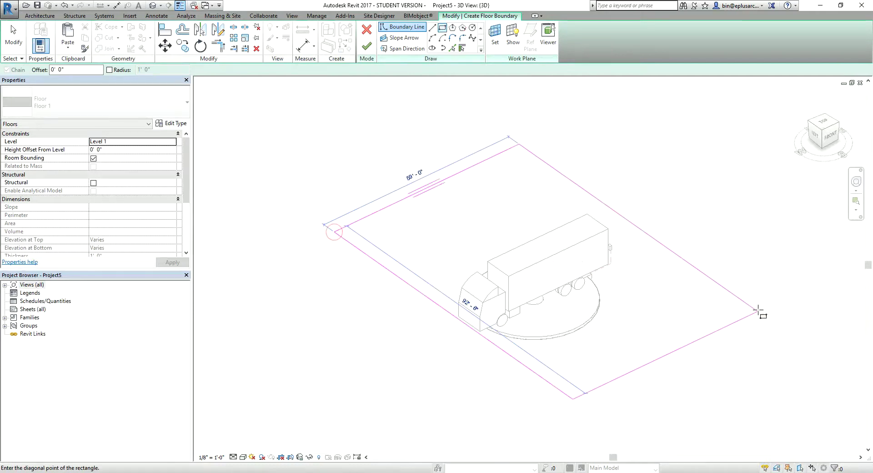
{"action": "left_click", "coordinate": [764, 305]}
{"action": "left_click", "coordinate": [366, 46]}
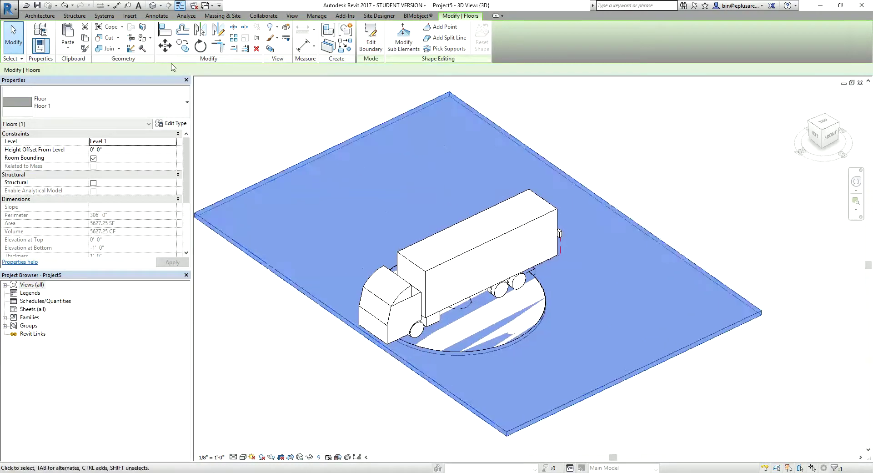
- Cut the floor slab with the turntable, then select the turntable
{"action": "left_click", "coordinate": [112, 39]}
{"action": "left_click", "coordinate": [344, 186]}
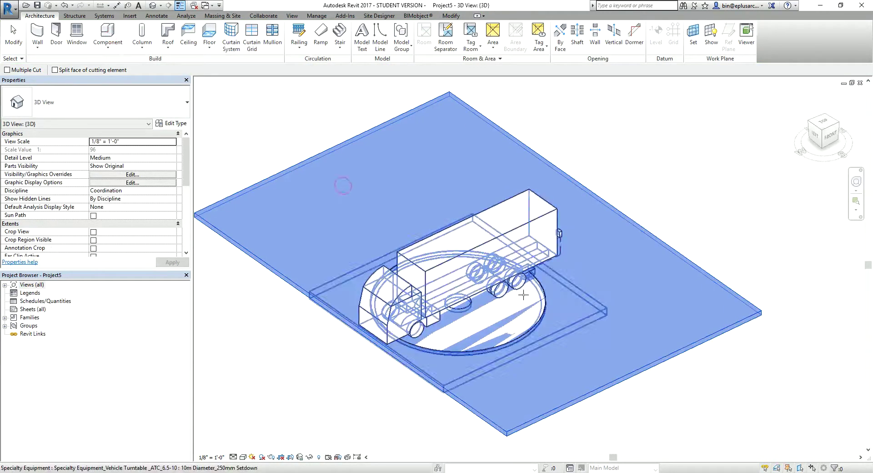
{"action": "left_click", "coordinate": [536, 301]}
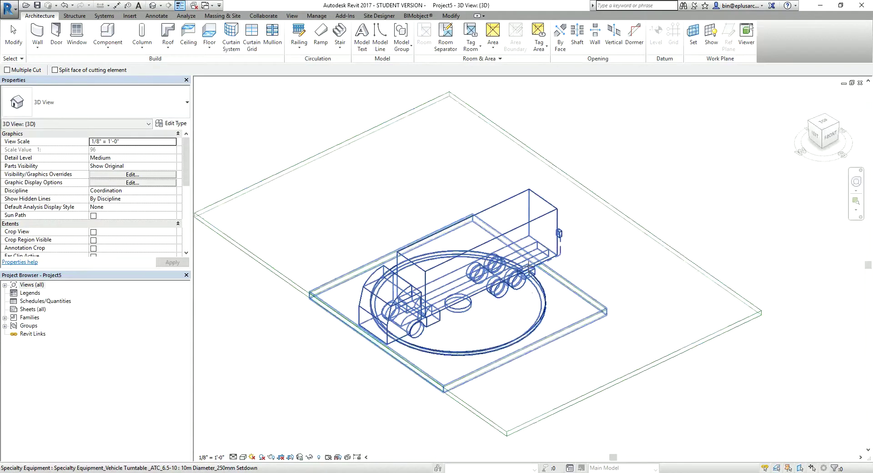
{"action": "key", "text": "Escape"}
{"action": "left_click", "coordinate": [475, 406]}
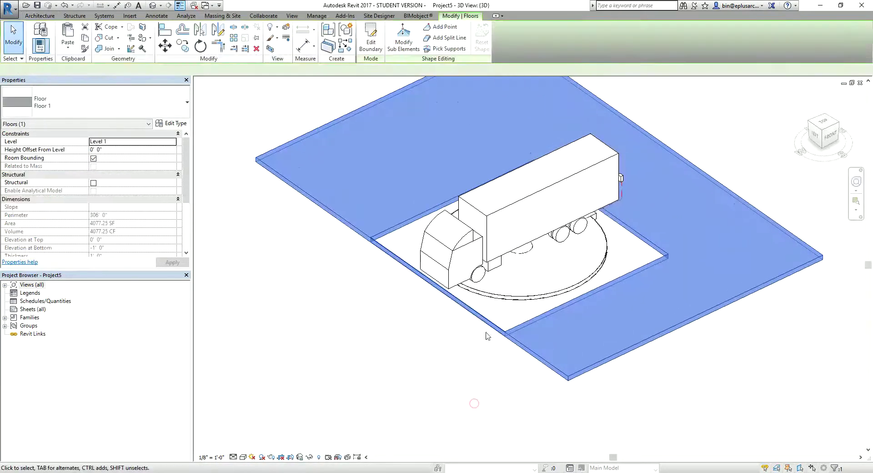
{"action": "scroll", "coordinate": [537, 378], "scroll_direction": "down", "scroll_amount": 1}
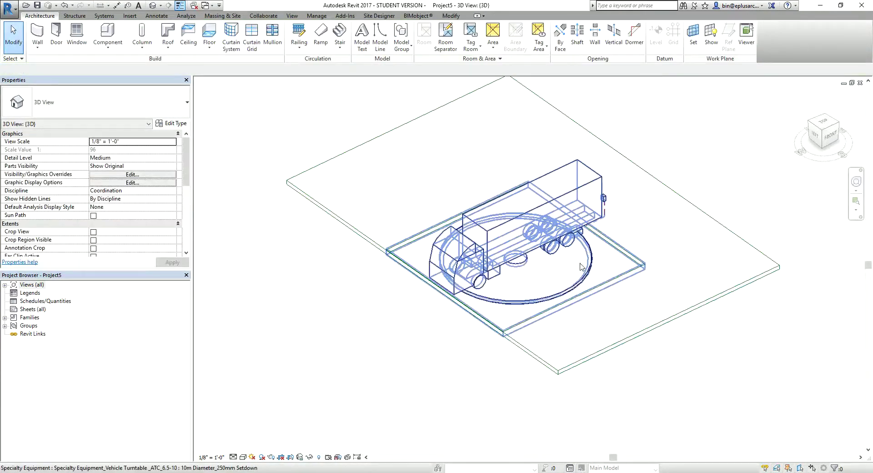
{"action": "left_click", "coordinate": [527, 291]}
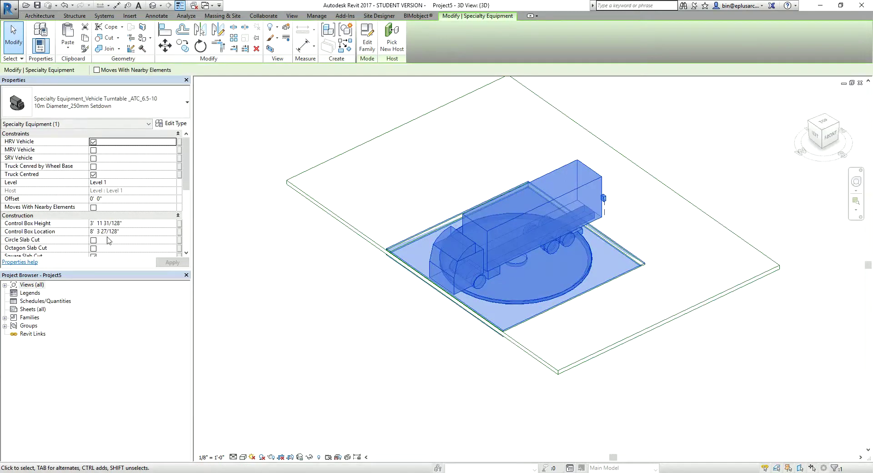
- Switch the turntable from Square to Octagon Slab Cut and inspect the octagonal pit
{"action": "scroll", "coordinate": [108, 240], "scroll_direction": "down", "scroll_amount": 1}
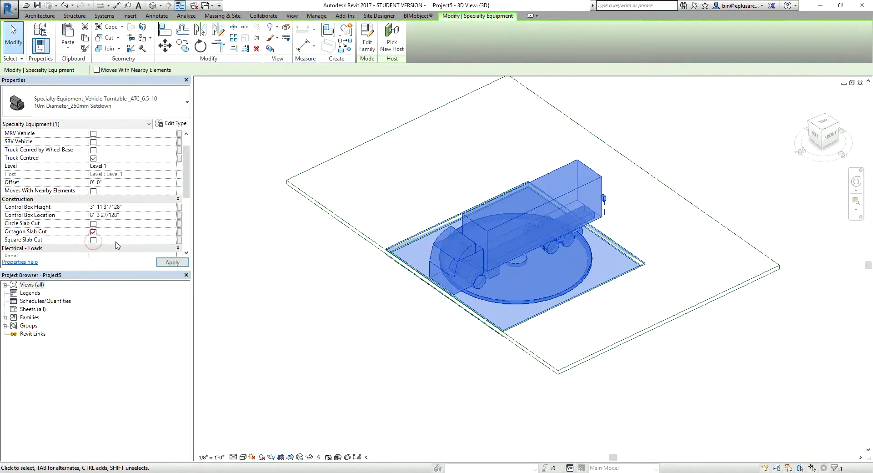
{"action": "left_click", "coordinate": [487, 331]}
{"action": "scroll", "coordinate": [454, 352], "scroll_direction": "up", "scroll_amount": 3}
{"action": "scroll", "coordinate": [523, 368], "scroll_direction": "up", "scroll_amount": 2}
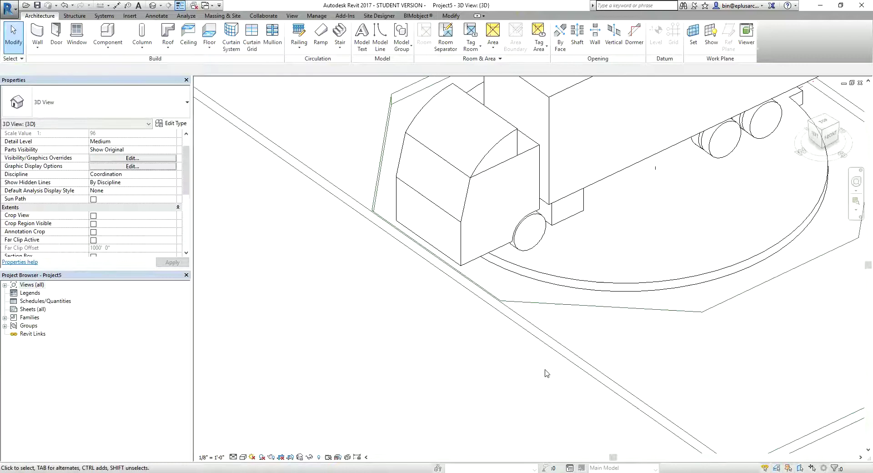
{"action": "scroll", "coordinate": [547, 374], "scroll_direction": "down", "scroll_amount": 5}
{"action": "middle_click_drag", "start_coordinate": [475, 351], "coordinate": [434, 349]}
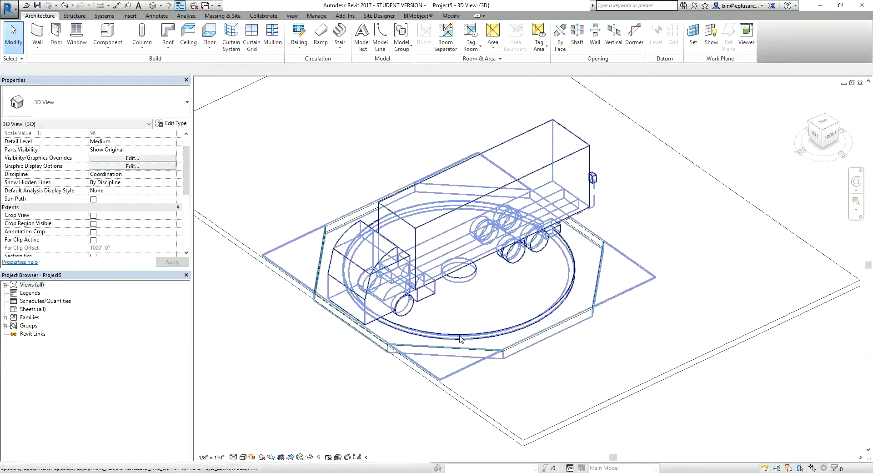